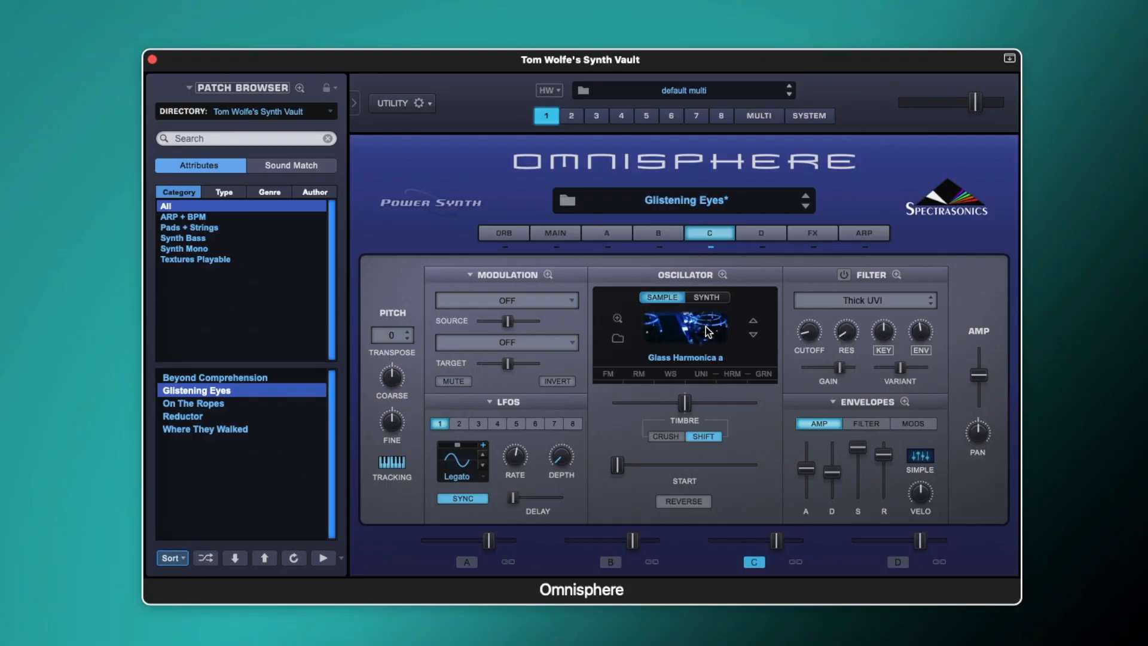
Step: Check the attack, sustain and release settings of layer C's amp envelope
mouse_move(813, 472)
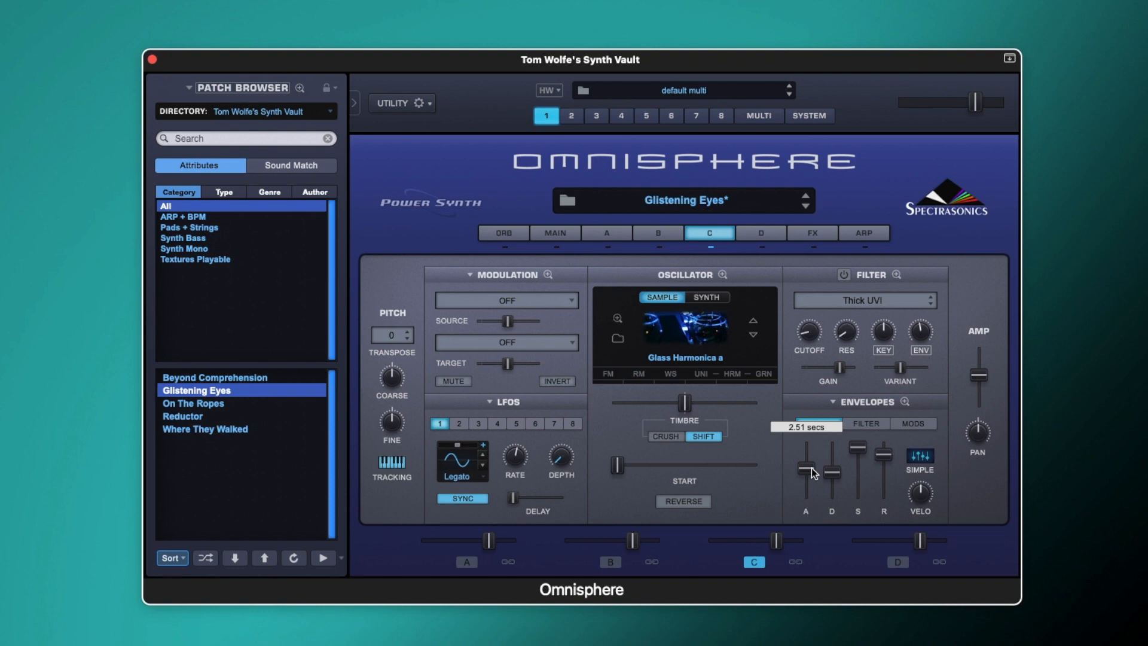
mouse_move(859, 446)
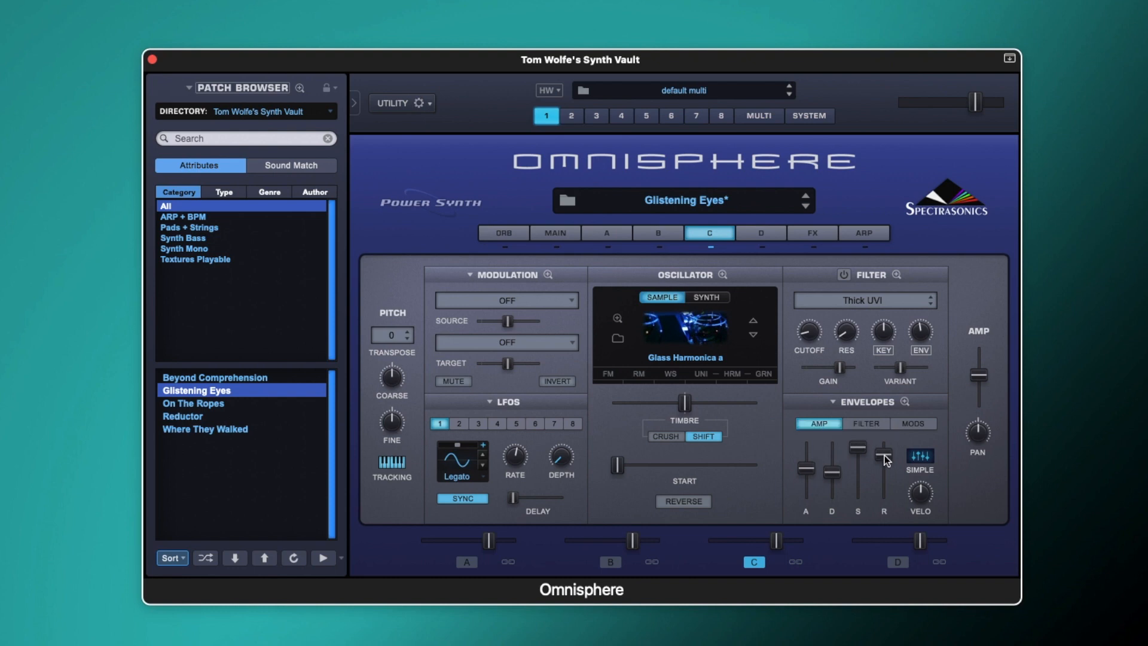
mouse_move(887, 459)
Step: Turn on granular synthesis for layer C's Glass Harmonica oscillator and check its grain position, depth, intensity and detuning
left_click(764, 374)
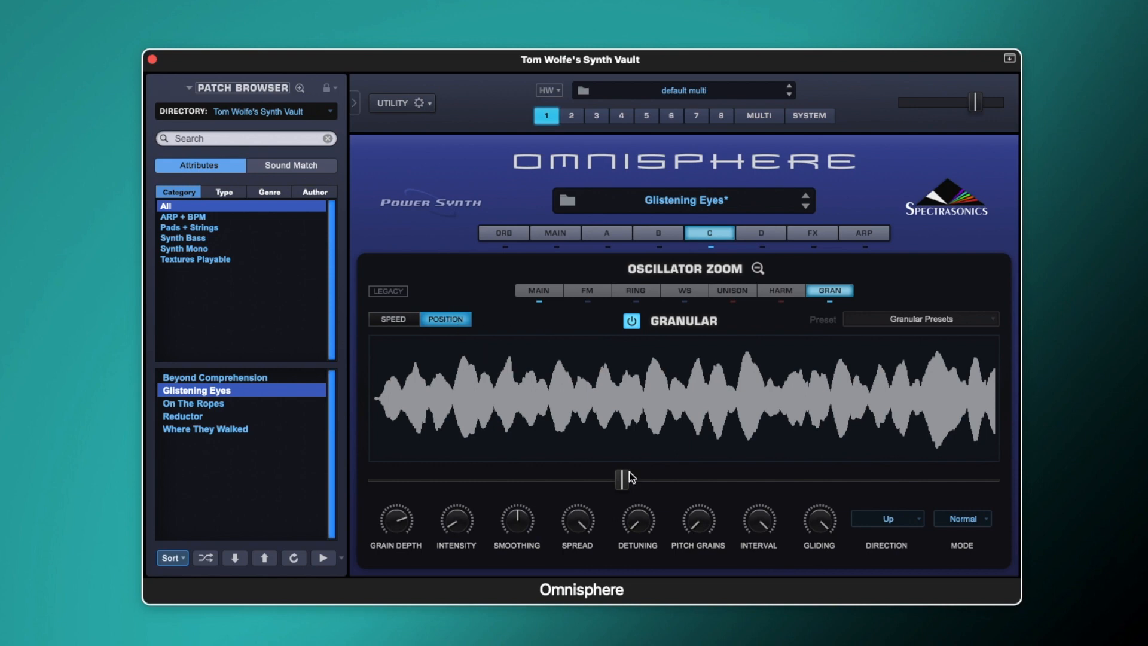
mouse_move(626, 479)
mouse_move(393, 521)
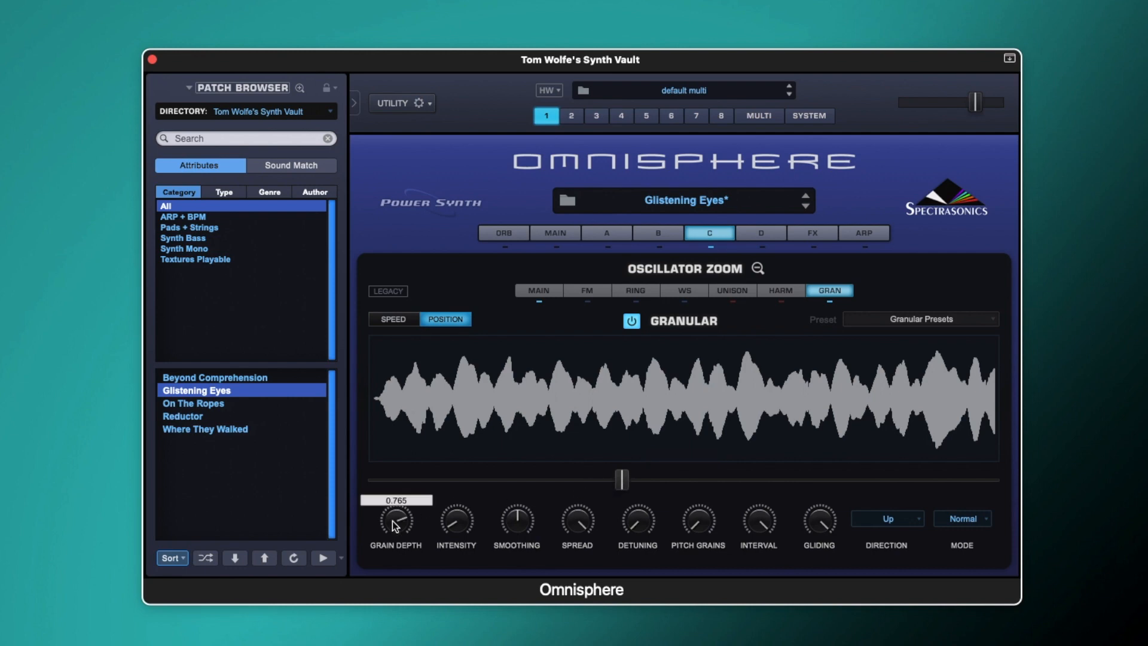
mouse_move(451, 523)
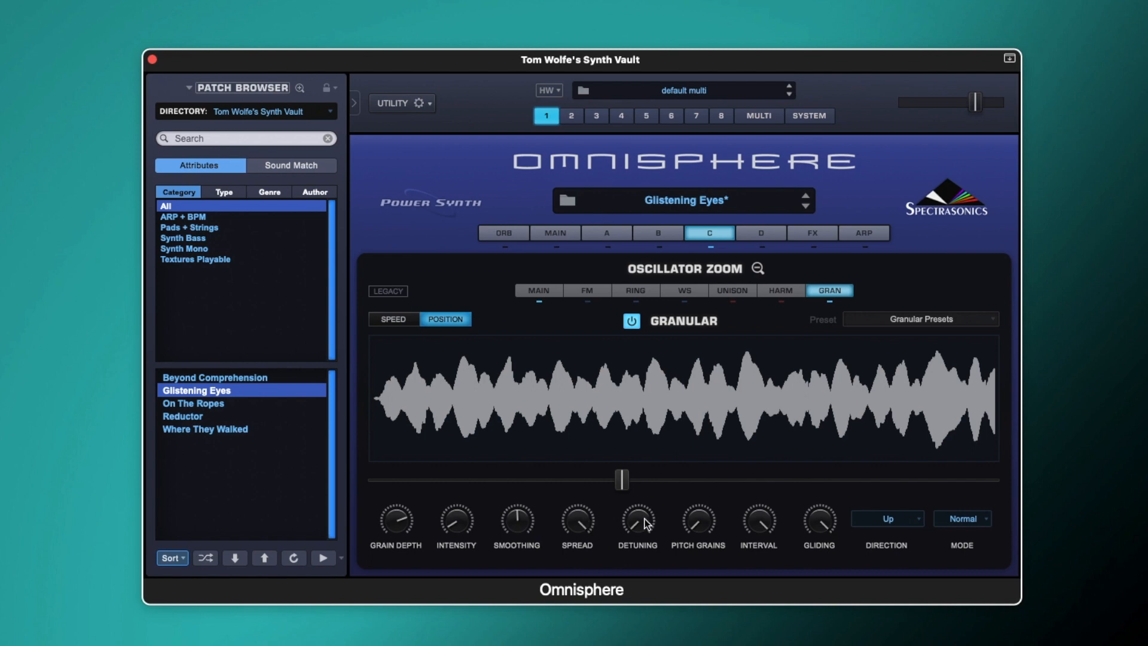
mouse_move(645, 519)
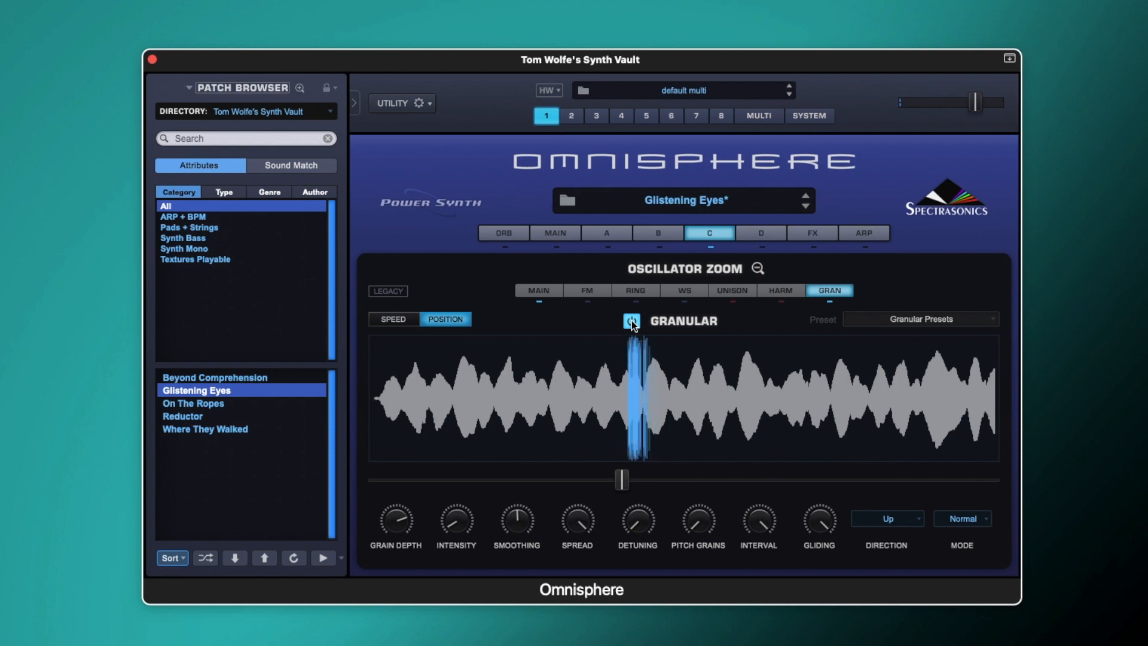
left_click(758, 268)
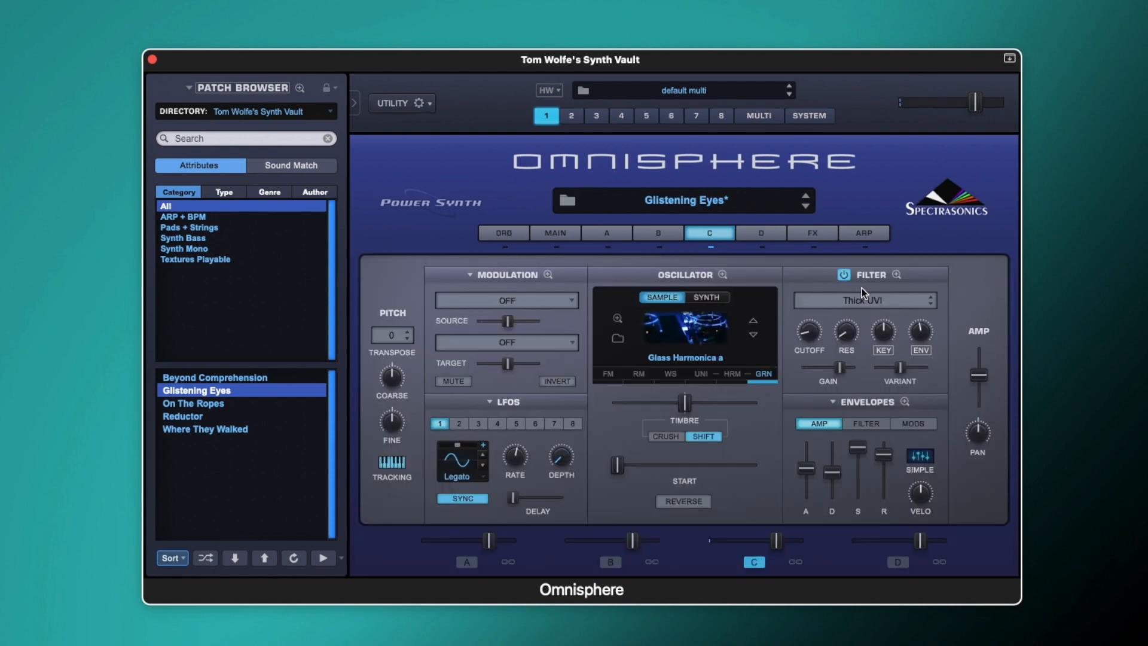
Step: Open the detailed view of layer C's filter and check Filter 1's type and its cutoff, resonance and variant offsets
left_click(880, 300)
left_click(895, 276)
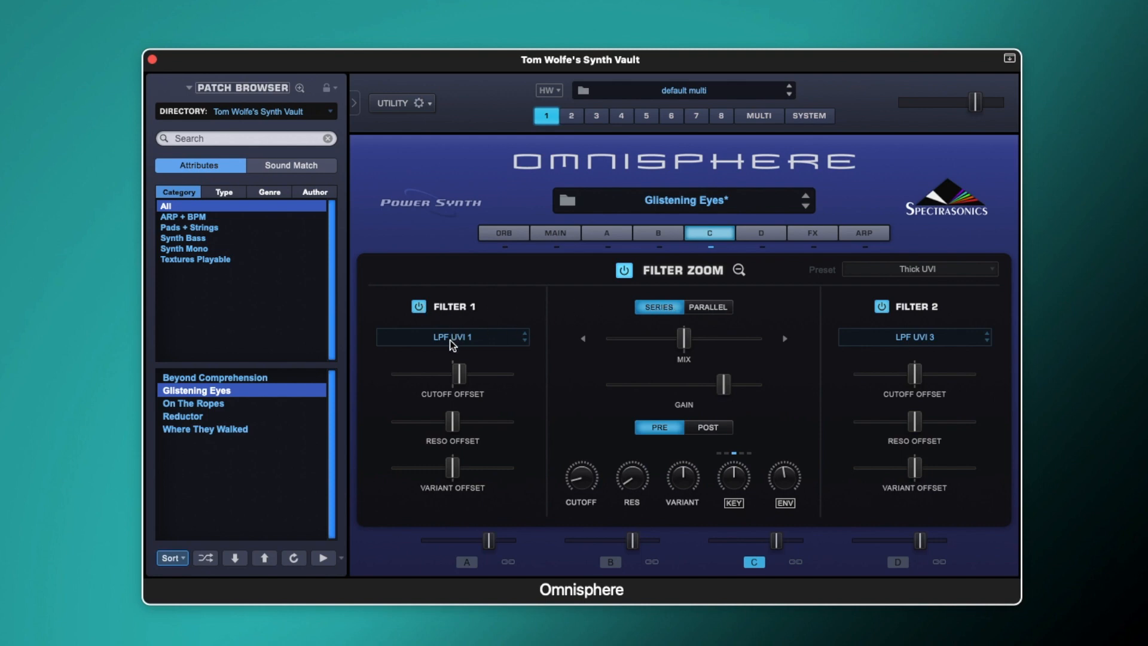
left_click(461, 373)
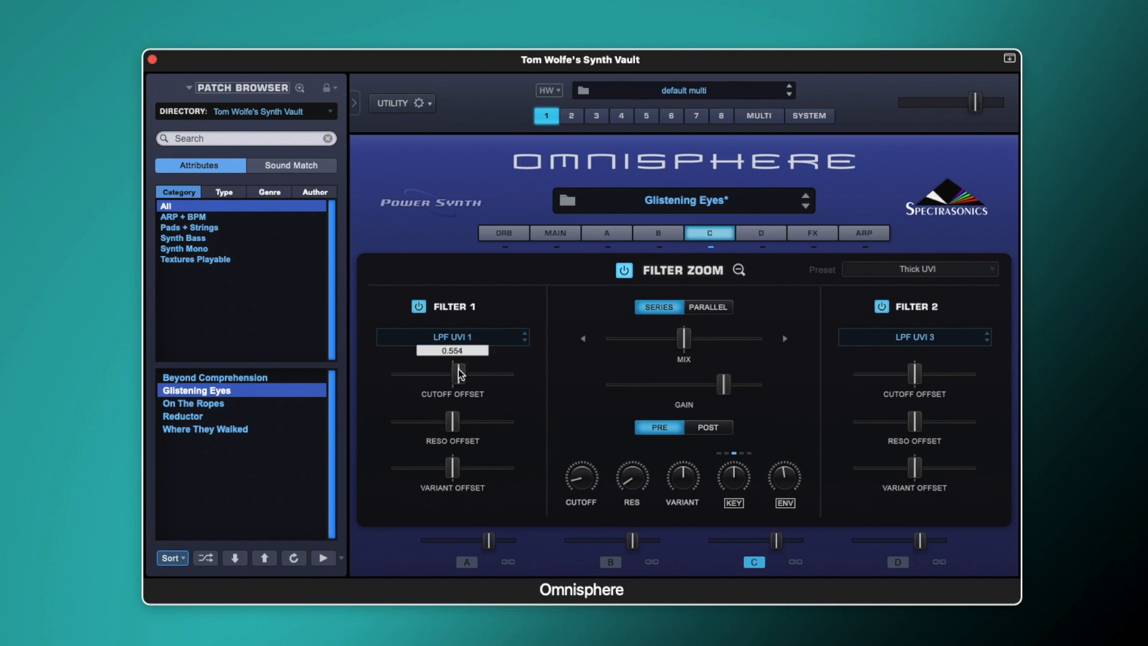
left_click(451, 422)
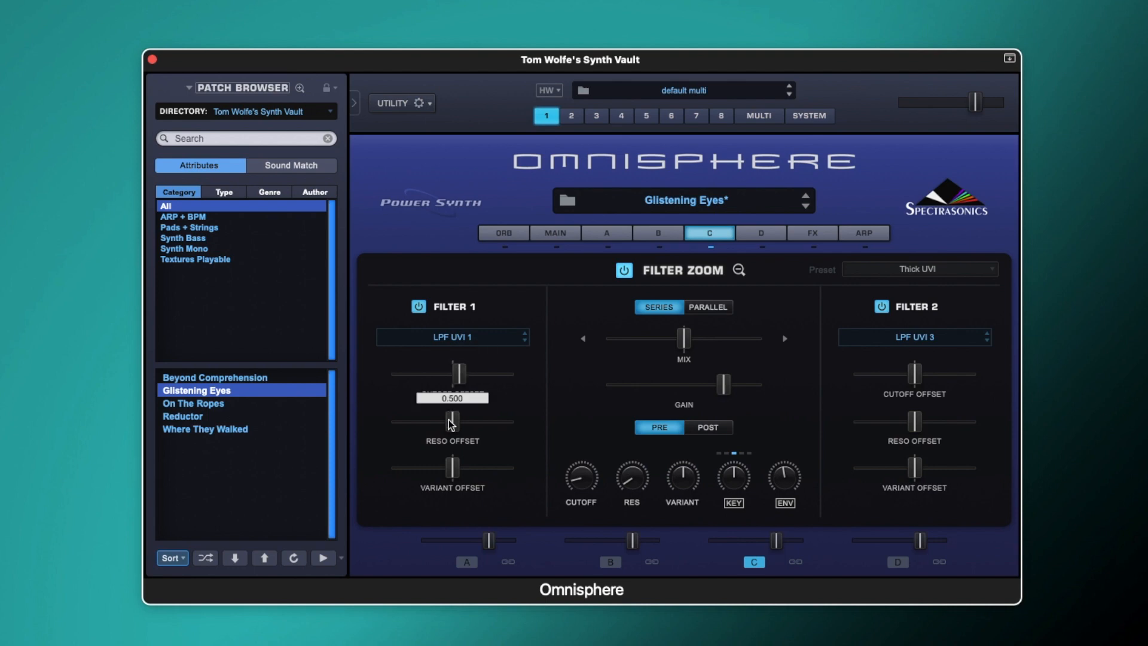
left_click(452, 458)
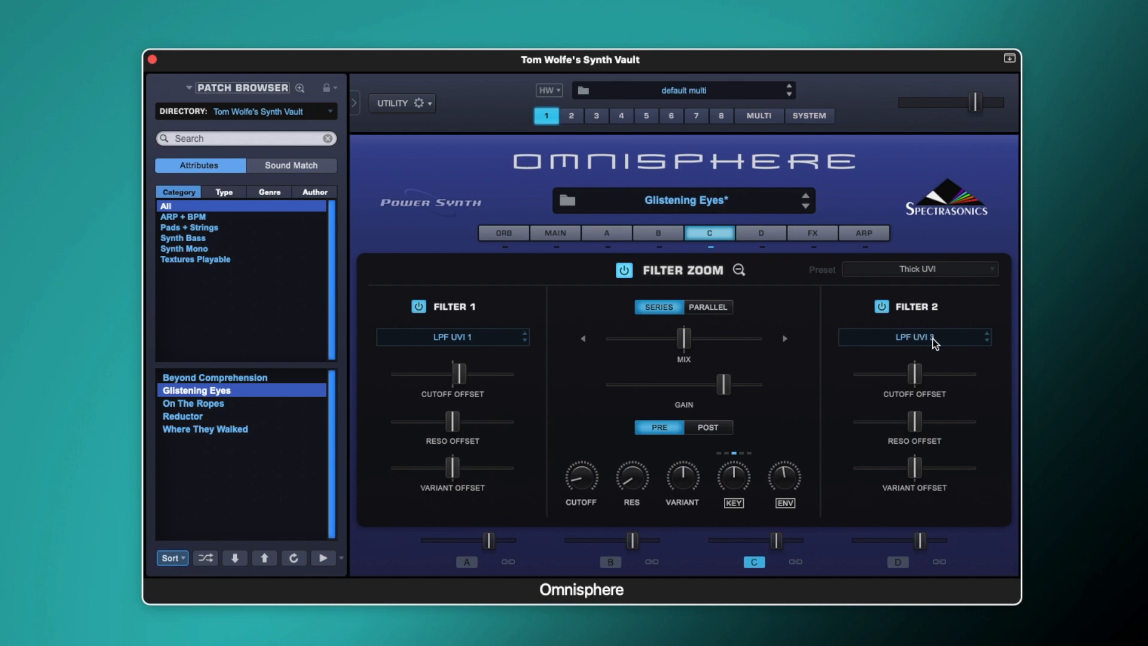
Step: Check Filter 2's cutoff offset and the shared cutoff, resonance, key tracking and envelope amounts for layer C, closing the filter details
mouse_move(917, 381)
mouse_move(579, 484)
mouse_move(627, 479)
scroll(627, 480, "down", 1)
mouse_move(737, 482)
mouse_move(789, 478)
left_click(740, 270)
Step: Show layer C's filter envelope and check its attack, decay, sustain and release
left_click(876, 426)
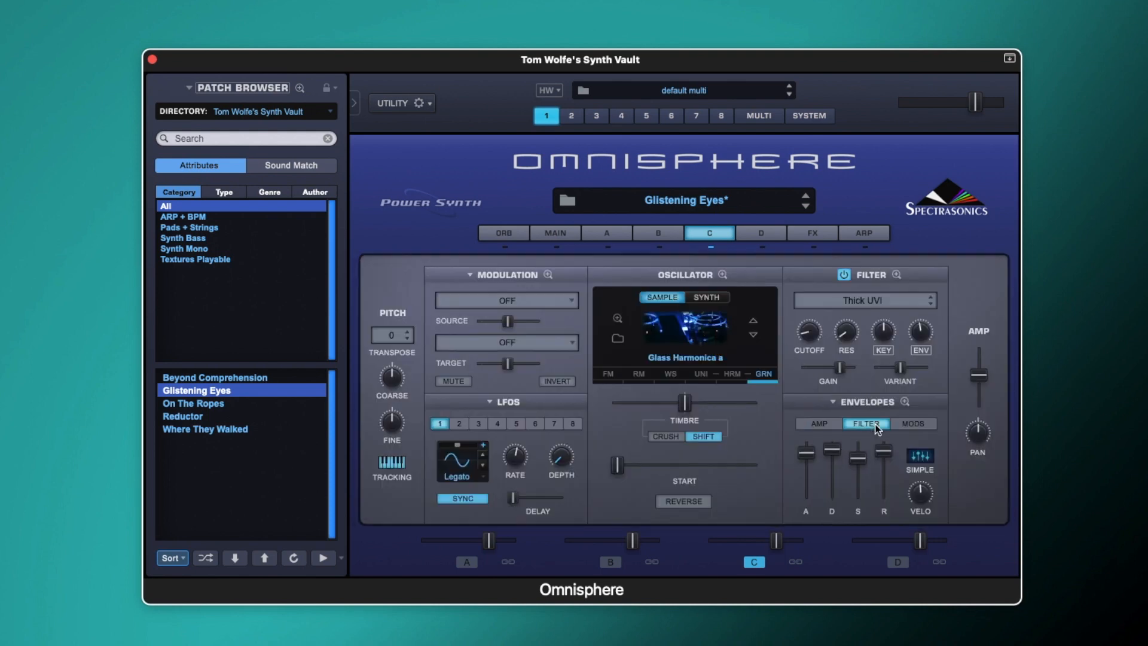
left_click(802, 451)
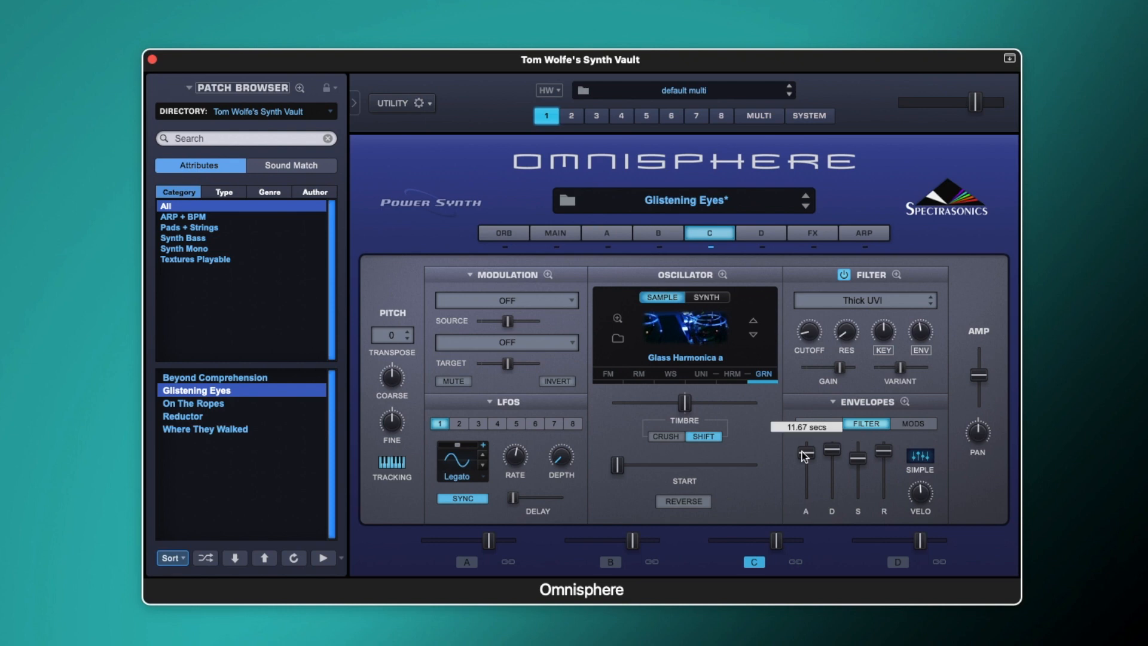
left_click(836, 456)
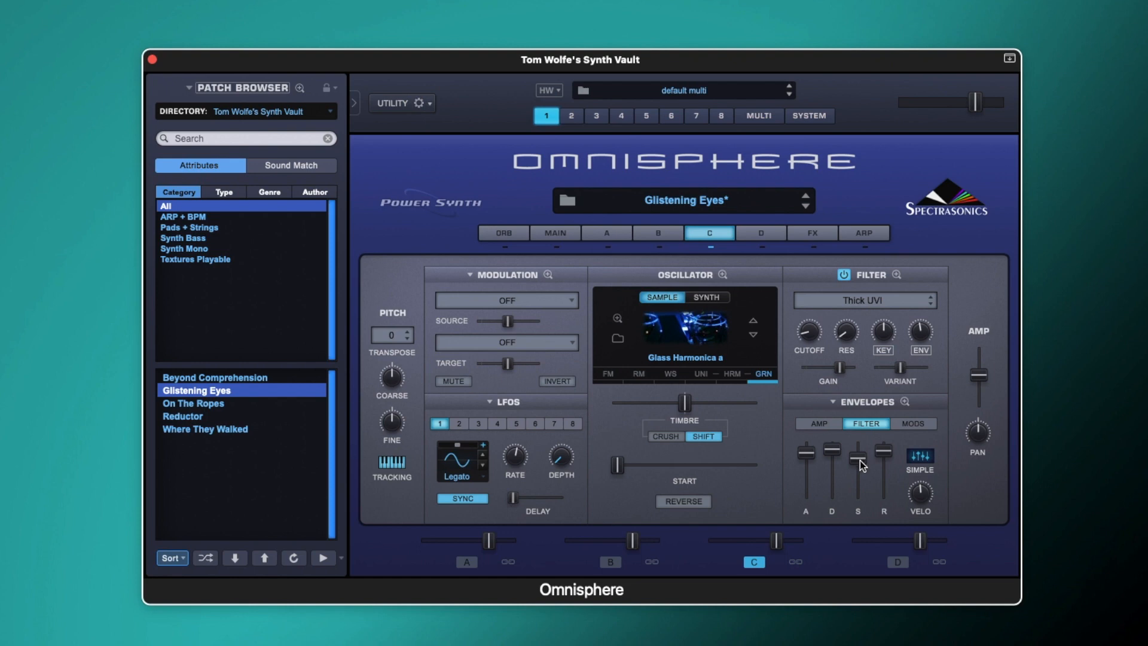
left_click(860, 461)
left_click(888, 456)
Step: Toggle layer C's filter off and on to compare the sound, and check the filter envelope's velocity amount
left_click(841, 273)
left_click(845, 275)
left_click(844, 274)
left_click(844, 275)
left_click(844, 275)
left_click(844, 275)
left_click(844, 275)
mouse_move(920, 494)
Step: Switch to layer B and check the attack and sustain of its amp envelope
left_click(663, 236)
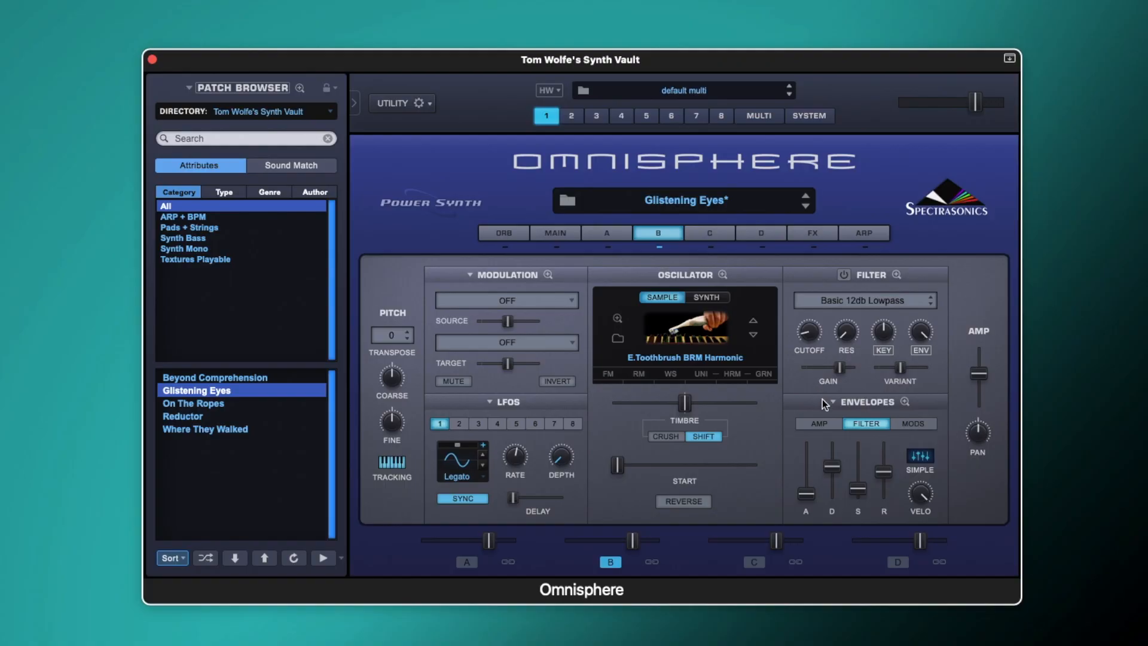
left_click(826, 421)
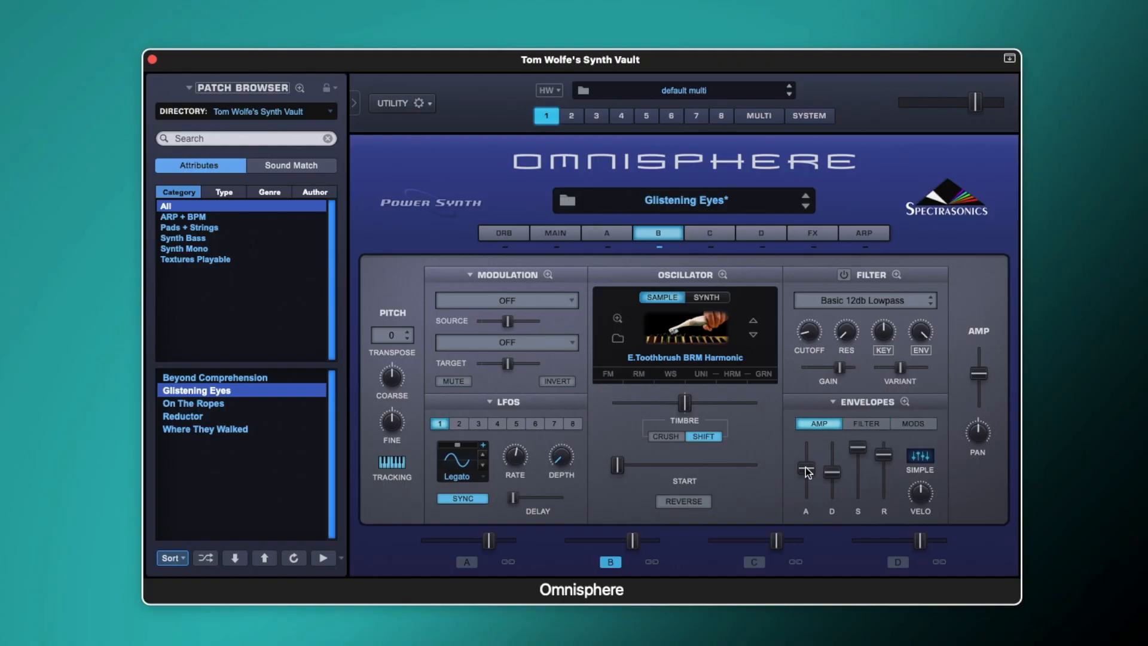
mouse_move(805, 468)
mouse_move(858, 451)
Step: Turn on granular synthesis for layer B and sweep the grain position to the sample's start and back to about a quarter
left_click(769, 375)
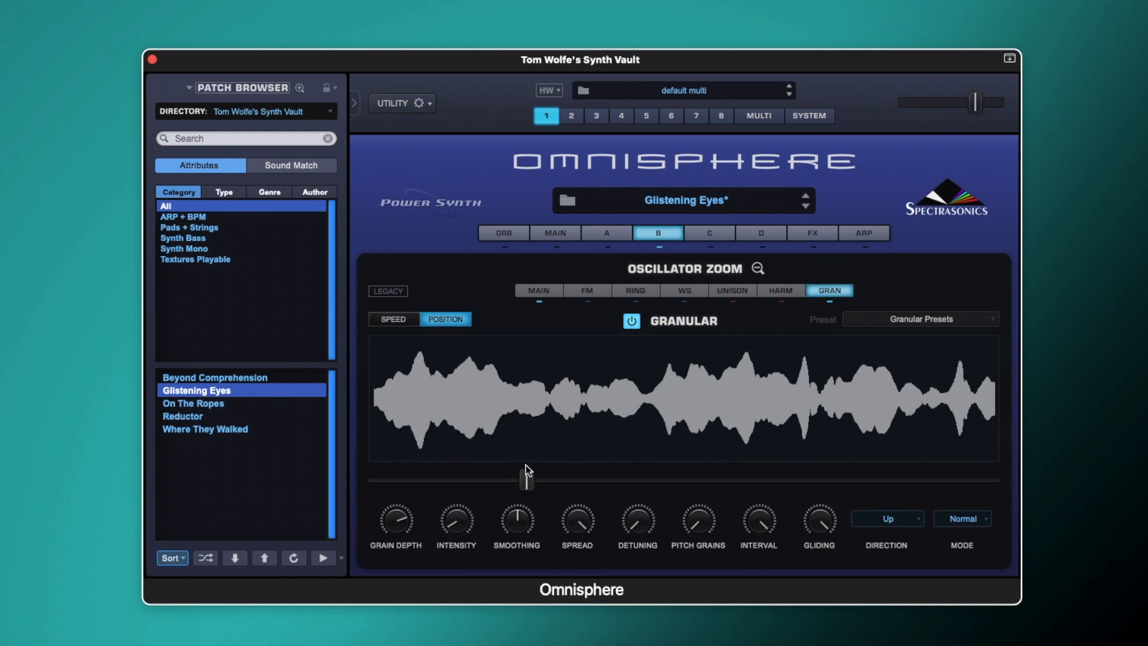
mouse_move(526, 479)
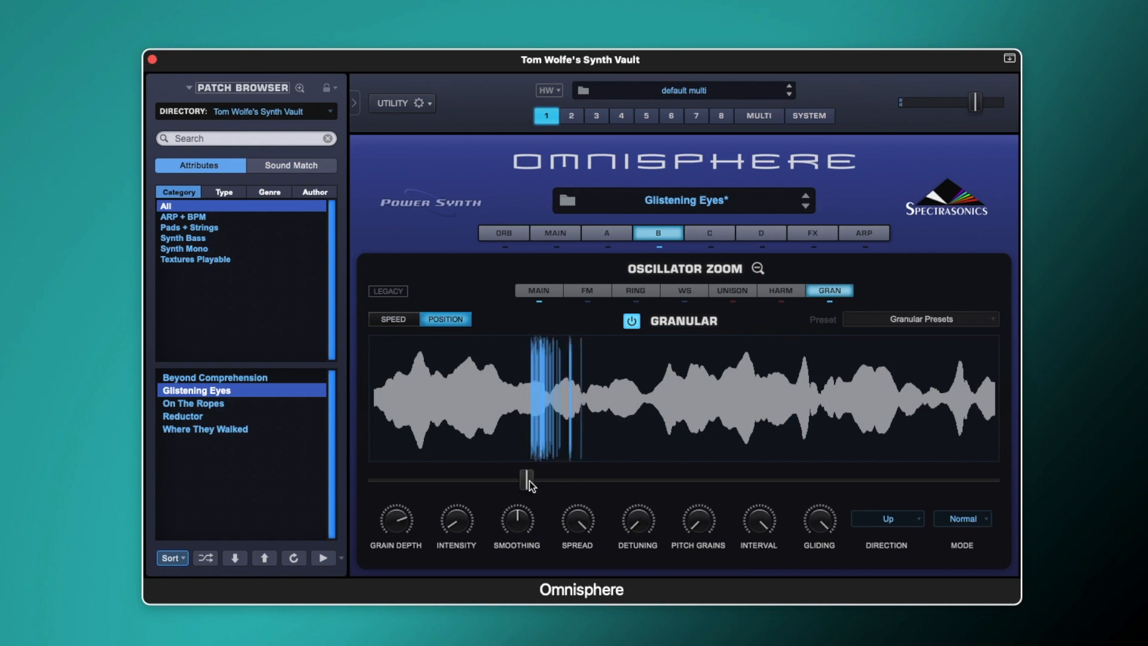
left_click_drag(527, 480, 439, 480)
left_click_drag(395, 480, 533, 450)
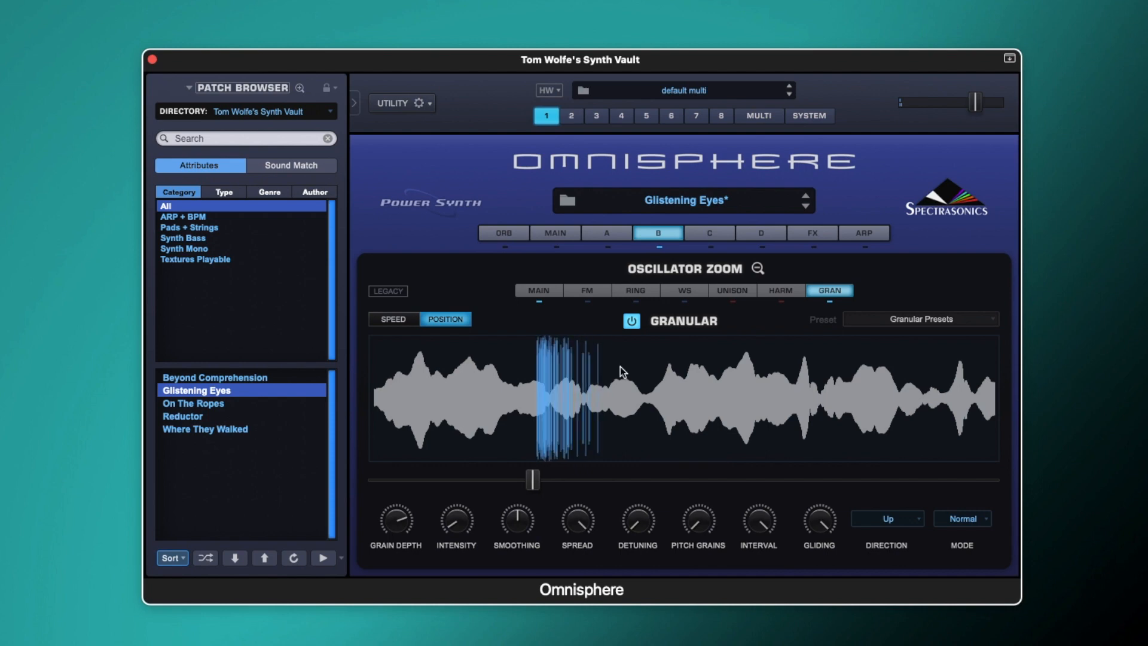
Step: Compare layer B with granular synthesis off and on, leave it on, and close the oscillator details
left_click(632, 321)
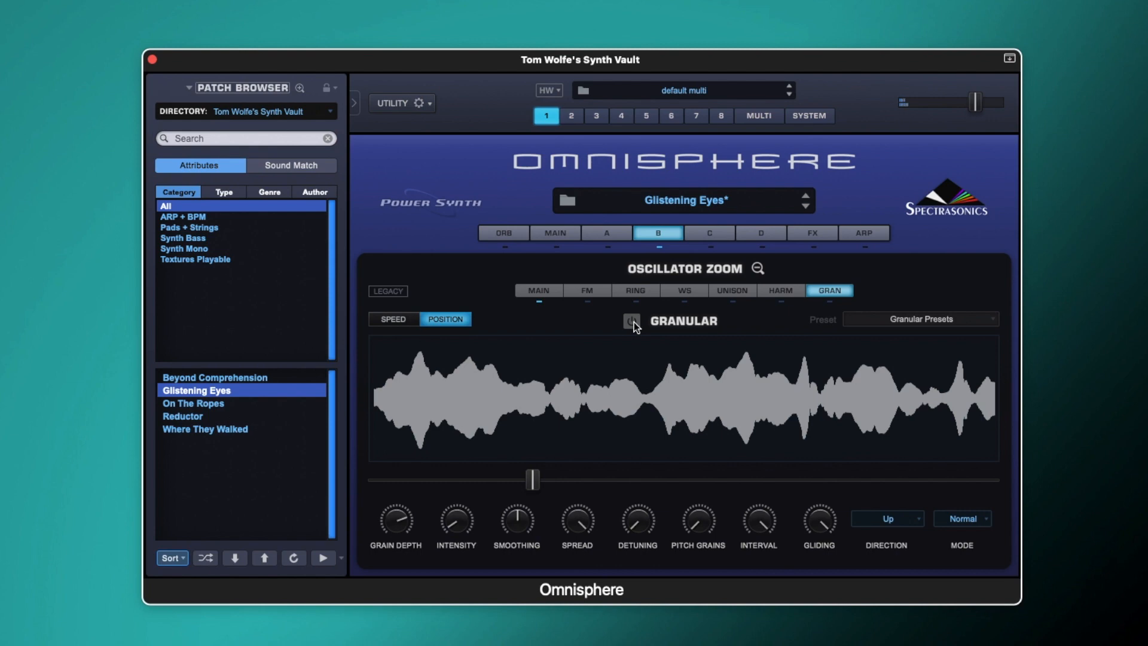
left_click(634, 322)
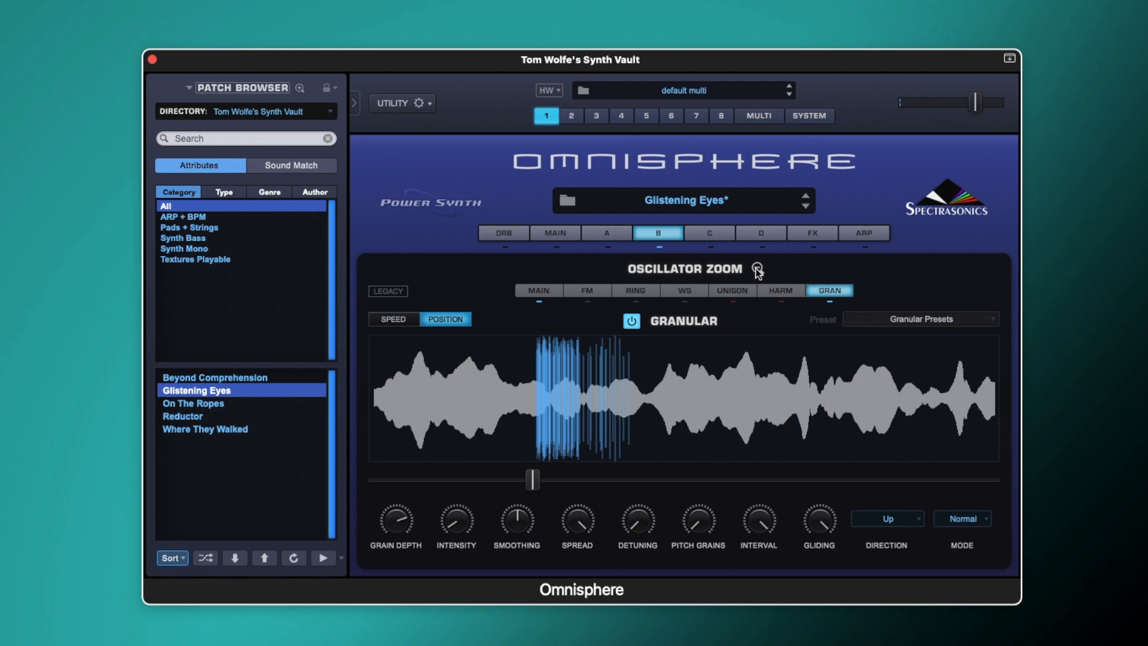
left_click(732, 273)
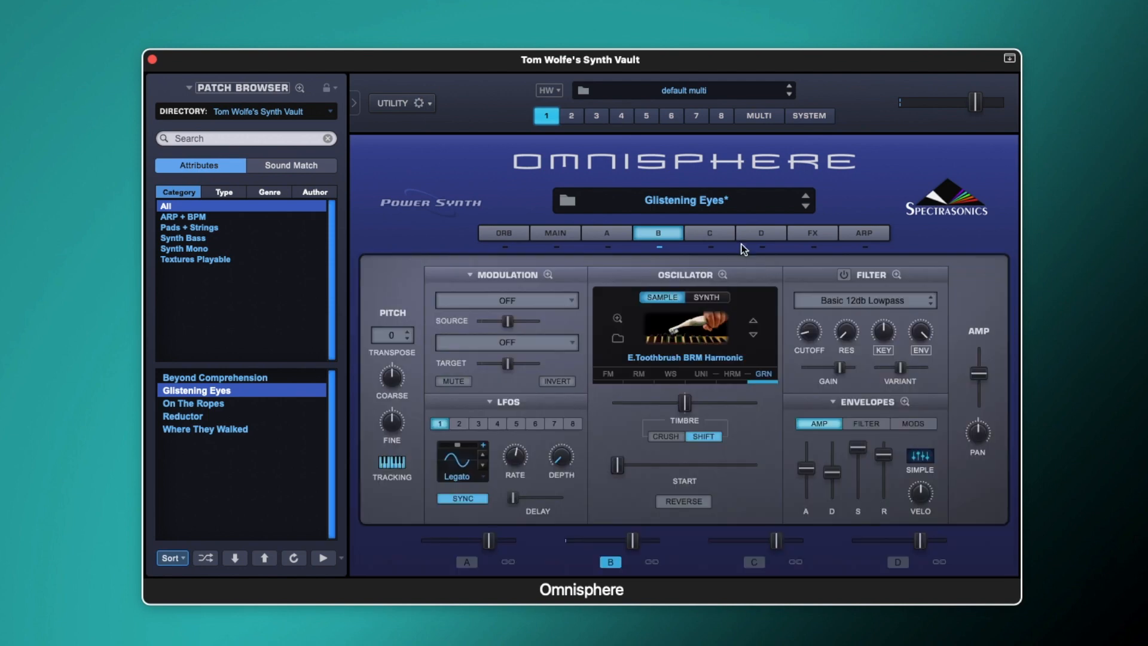
Step: Enable layer C alongside layer B and slightly lower layer B's level in the mix
left_click(731, 235)
left_click(711, 247)
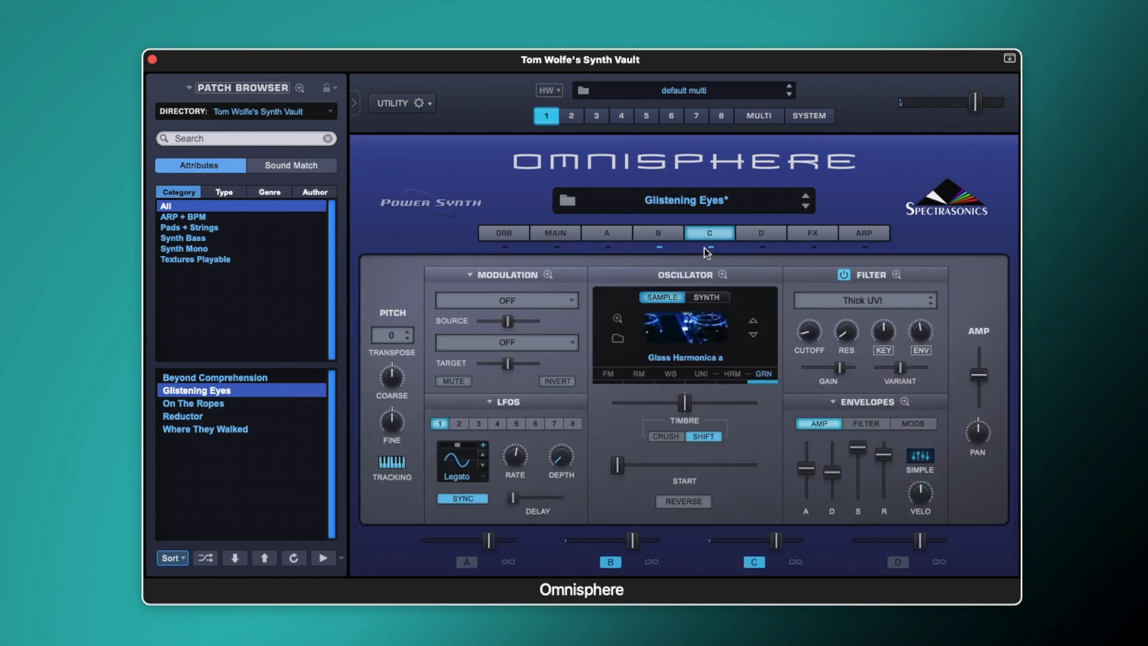
left_click(672, 235)
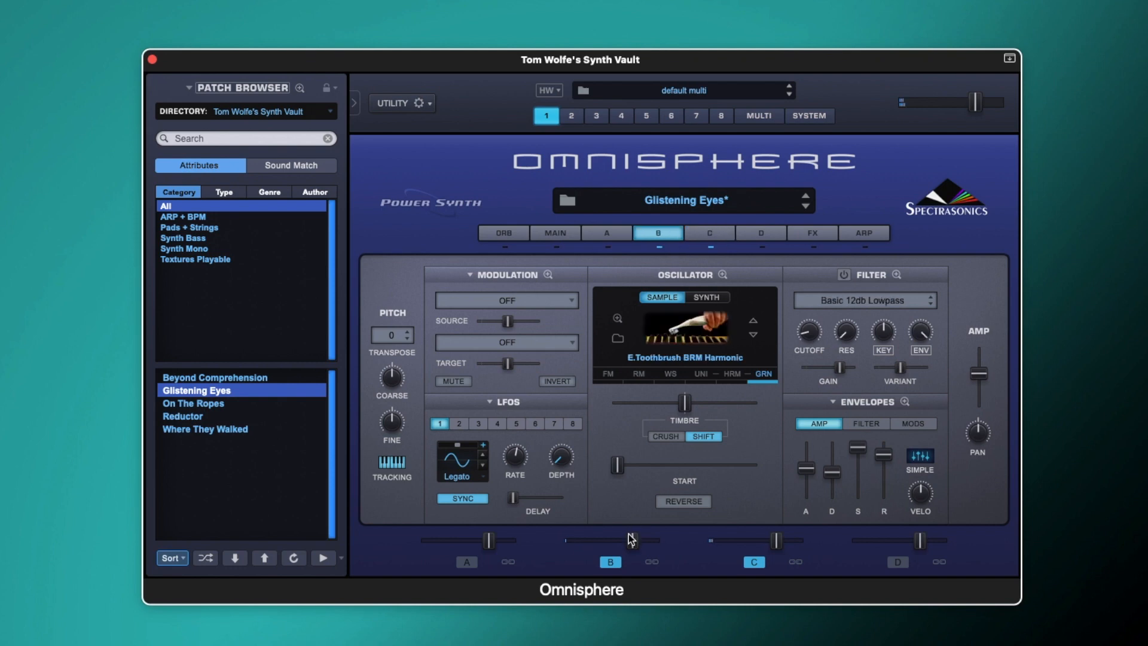
mouse_move(632, 541)
left_mouse_down()
mouse_move(563, 547)
mouse_move(625, 541)
left_mouse_up()
Step: Turn on granular synthesis for layer A's Glass Picking oscillator and check its position, grain depth, pitch grains, interval and mode
left_click(626, 235)
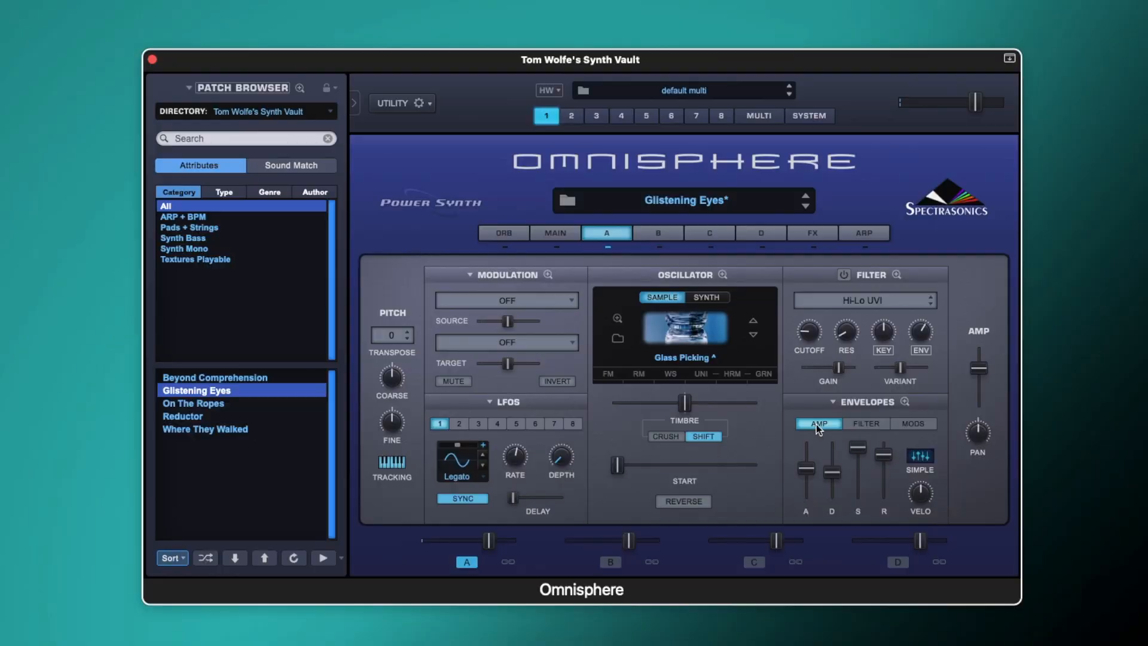
left_click(764, 376)
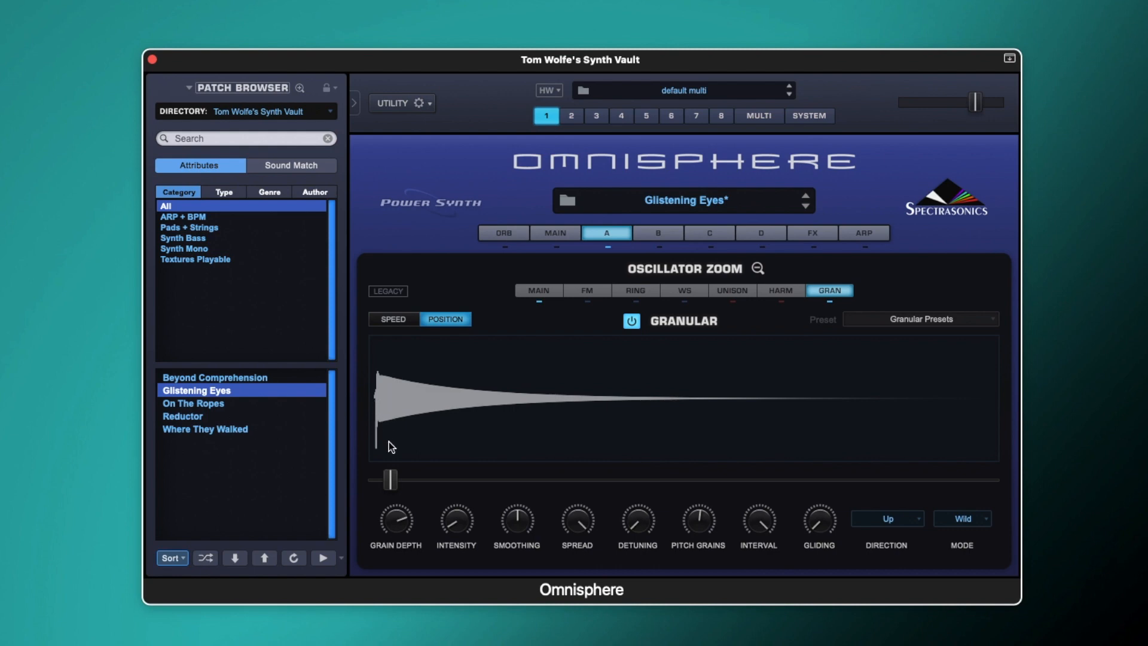
left_click(388, 481)
mouse_move(403, 520)
mouse_move(698, 522)
mouse_move(753, 522)
left_click(969, 521)
left_click(758, 269)
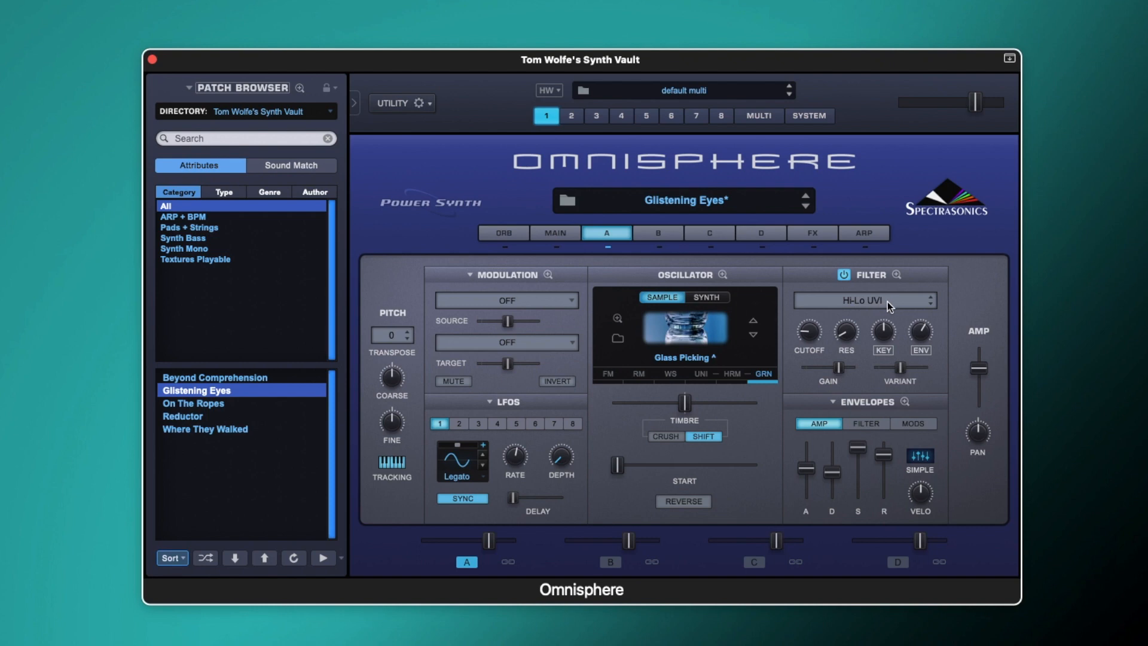
Step: Inspect layer A's Hi-Lo UVI filter in detail, including Filter 2's cutoff offset and the cutoff, resonance, variant and envelope amounts
left_click(897, 276)
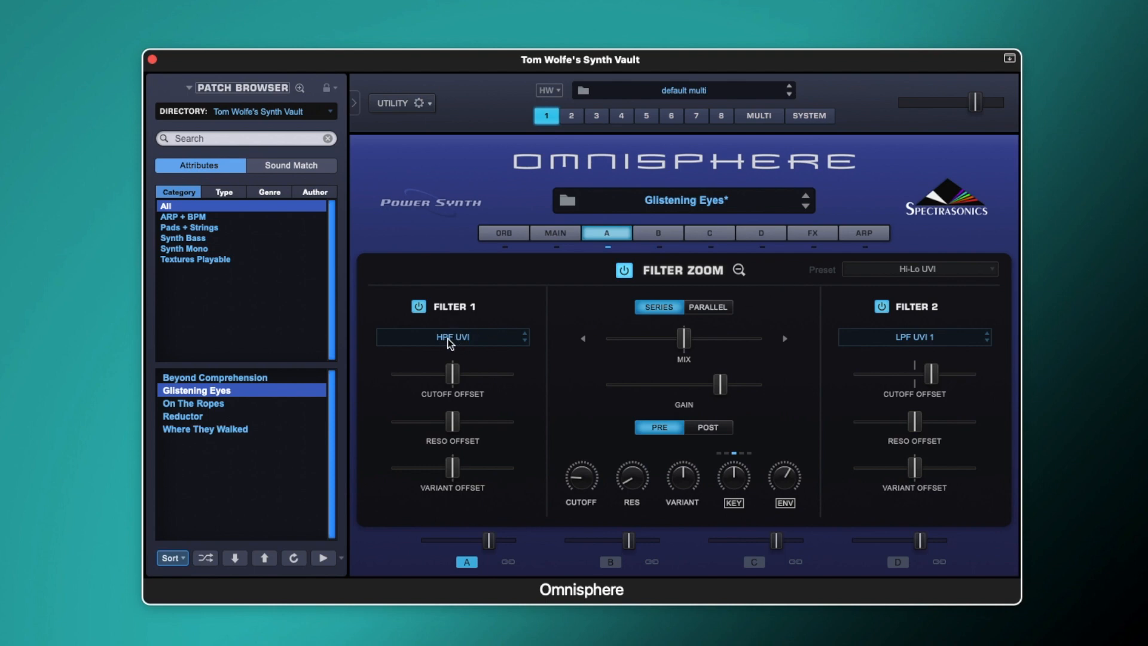
left_click(933, 381)
mouse_move(584, 478)
mouse_move(629, 480)
mouse_move(682, 482)
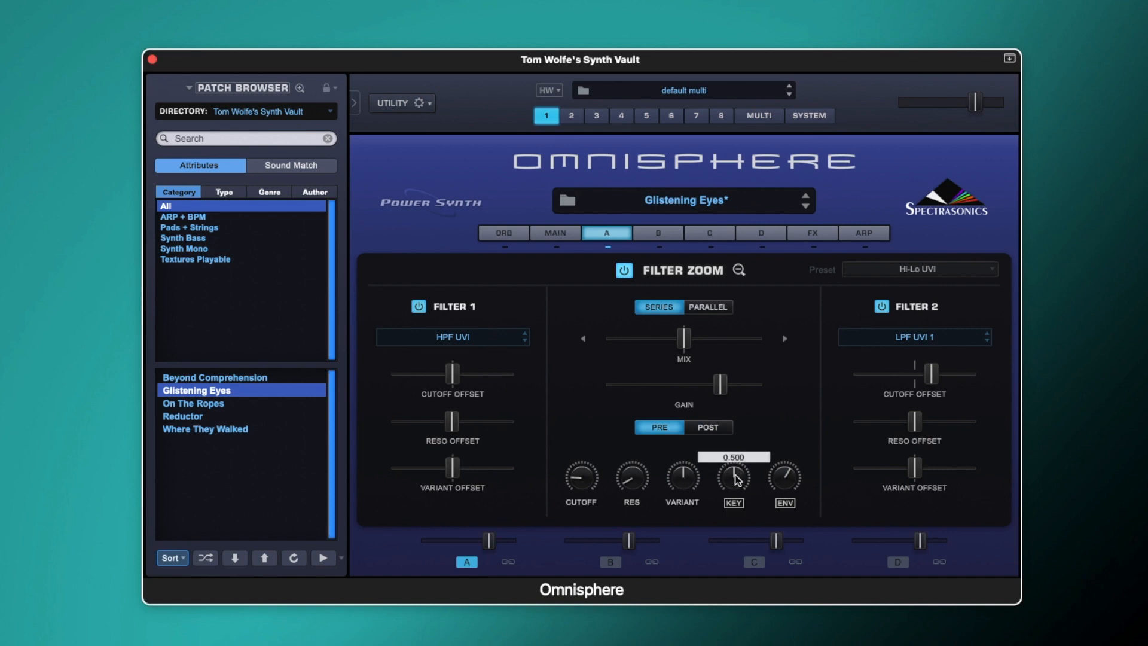
mouse_move(783, 479)
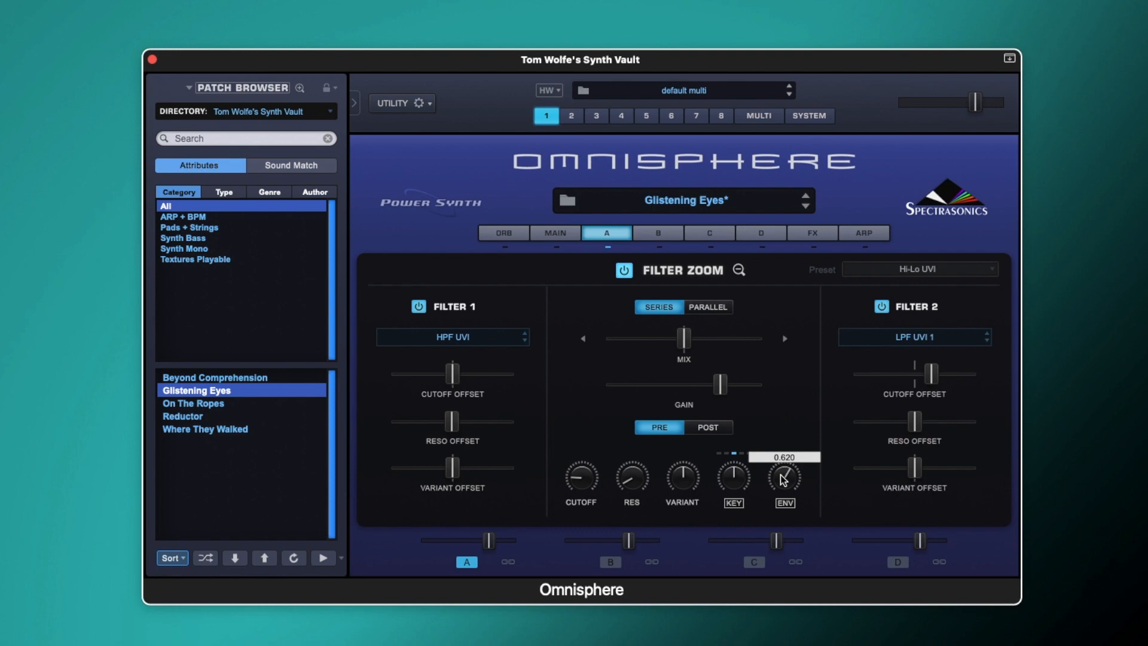
left_click(740, 270)
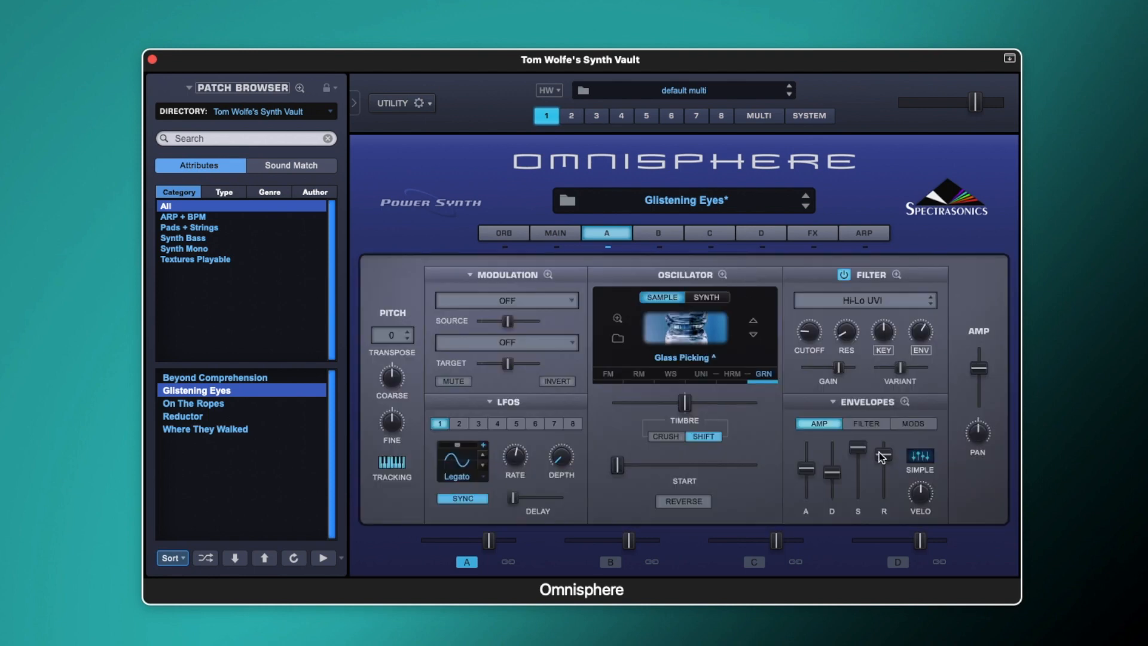
Step: Check layer A's filter envelope release and velocity amount, and toggle the filter to compare the sound
left_click(873, 426)
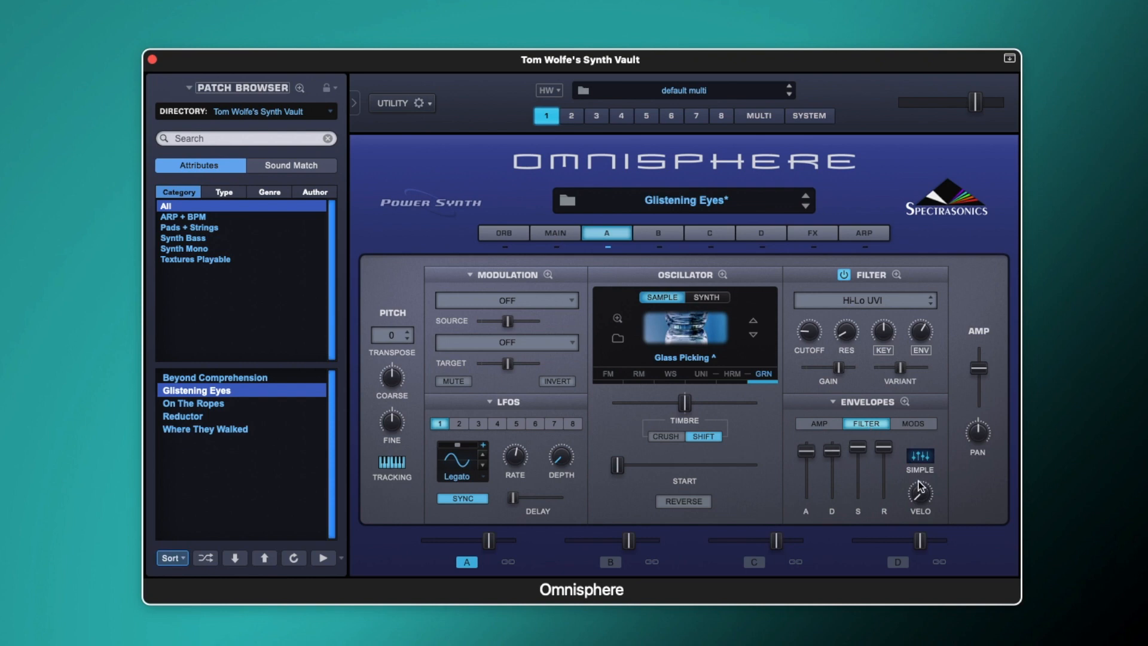
mouse_move(925, 497)
mouse_move(888, 450)
left_click(845, 275)
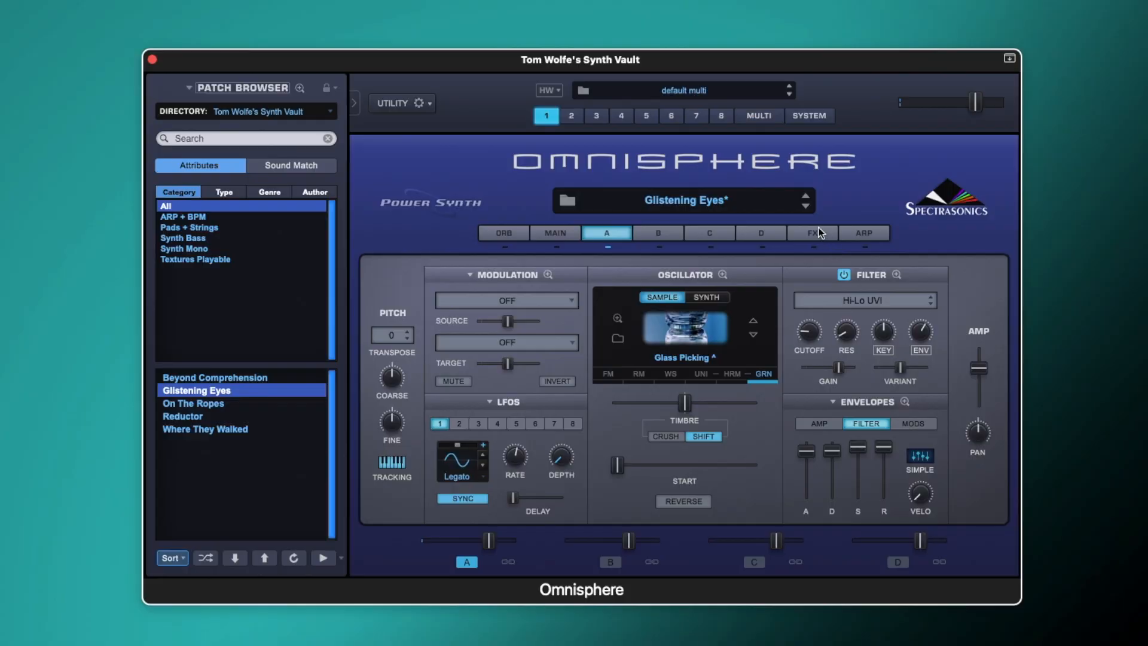
Step: Show the effects rack for layer A
left_click(820, 233)
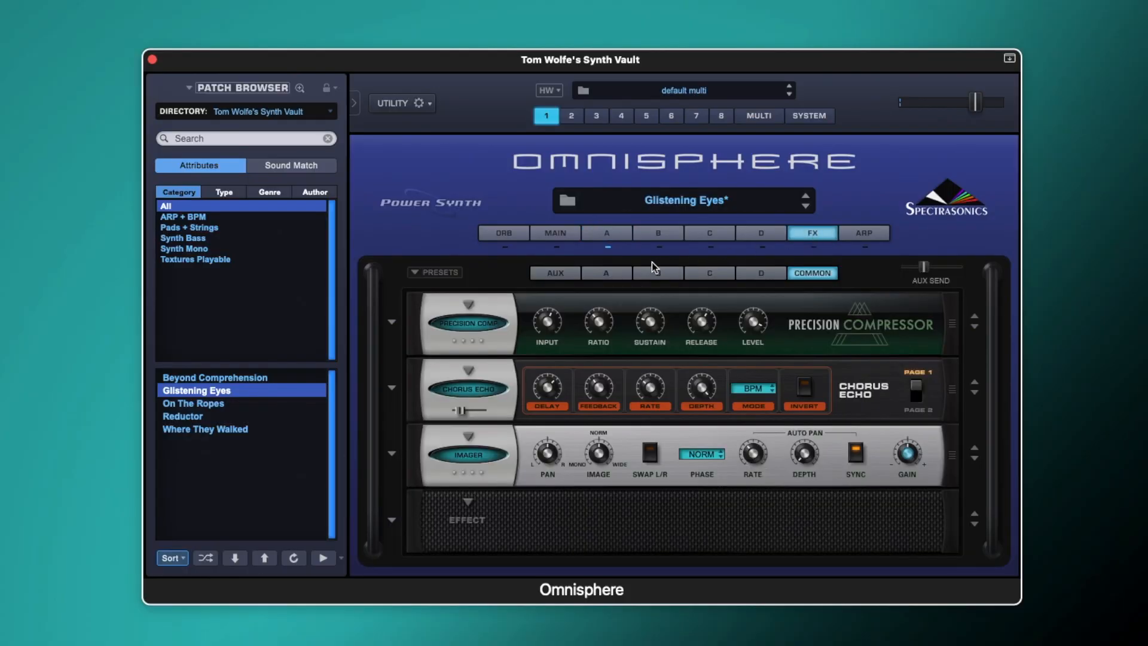
left_click(608, 274)
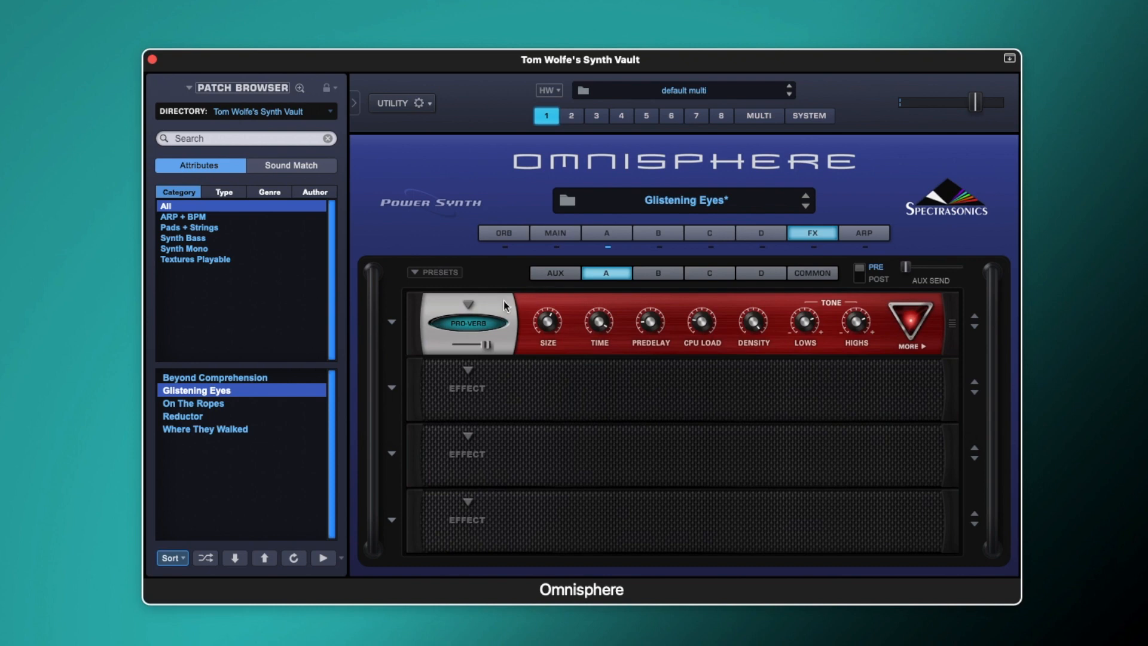
Step: Turn on layer A's Pro-Verb effect and check its room size, time, predelay and density
left_click(594, 235)
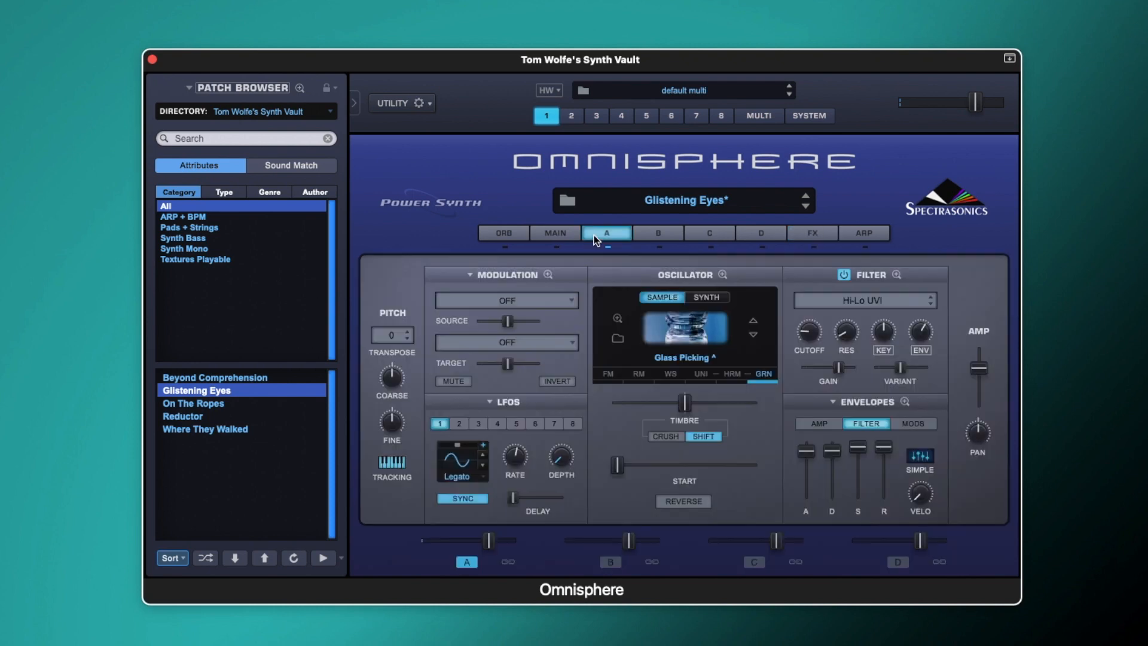
left_click(820, 233)
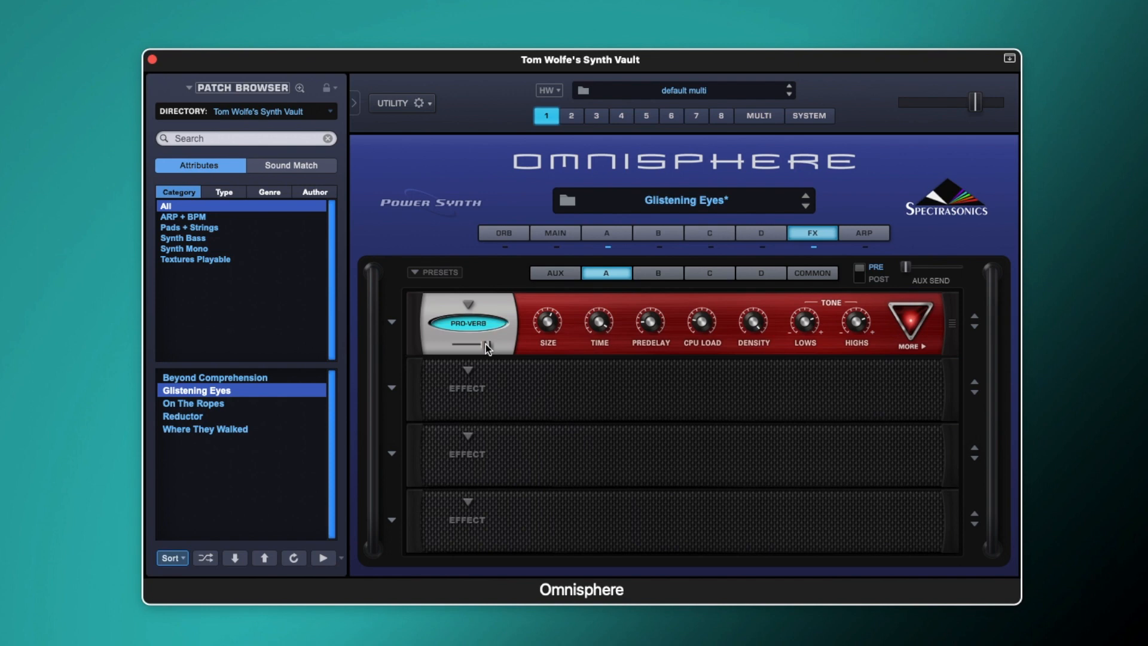
mouse_move(547, 323)
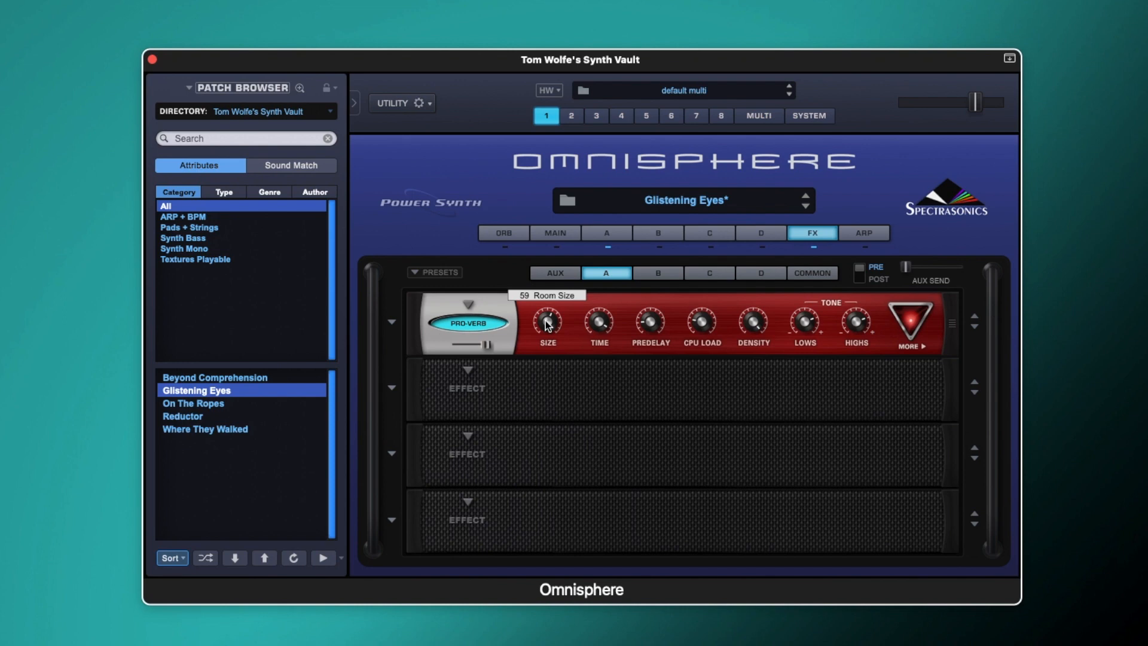
mouse_move(599, 329)
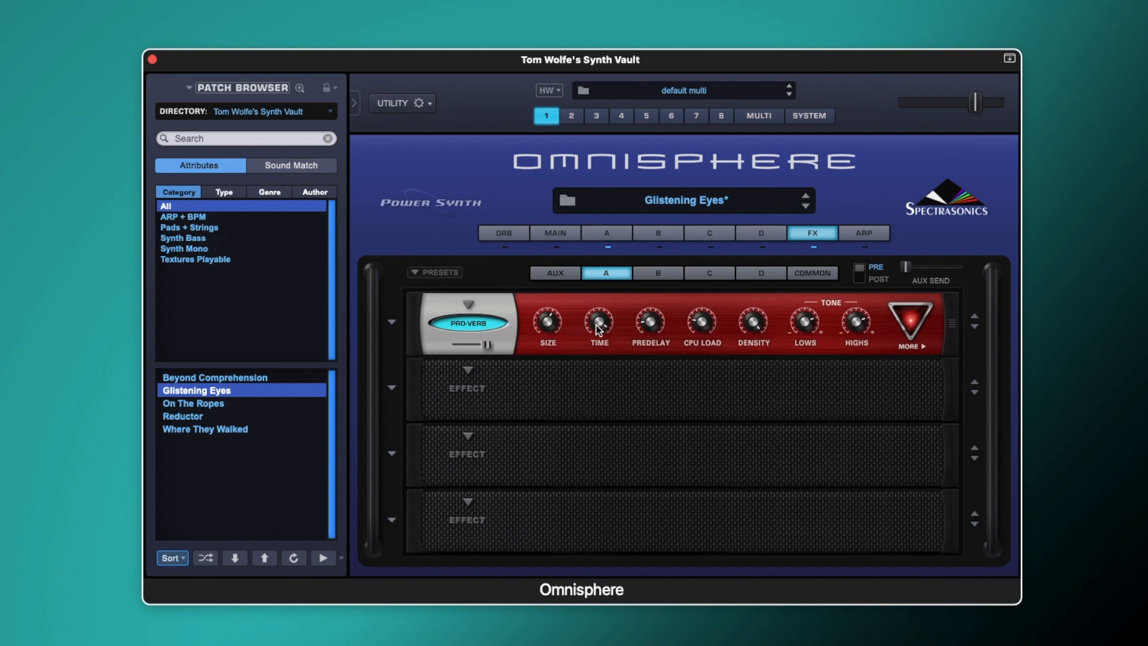
mouse_move(654, 324)
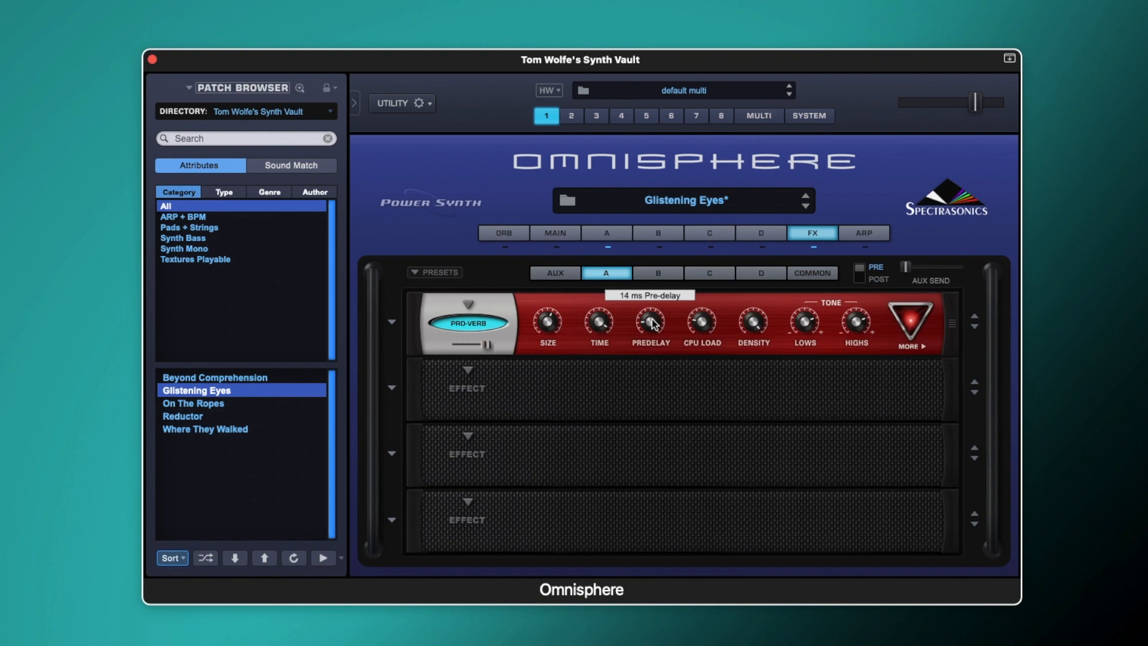
mouse_move(753, 326)
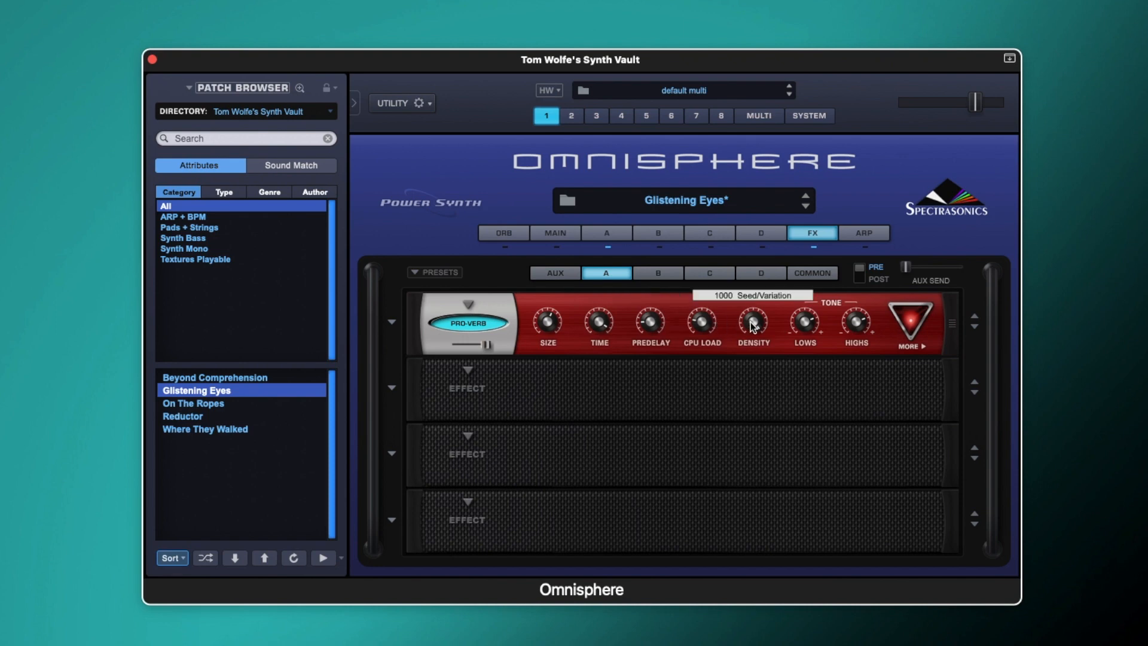
Step: Check the width and diffusion of layer A's Pro-Verb, and compare the dry sound with the fully wet mix
left_click(896, 340)
mouse_move(809, 325)
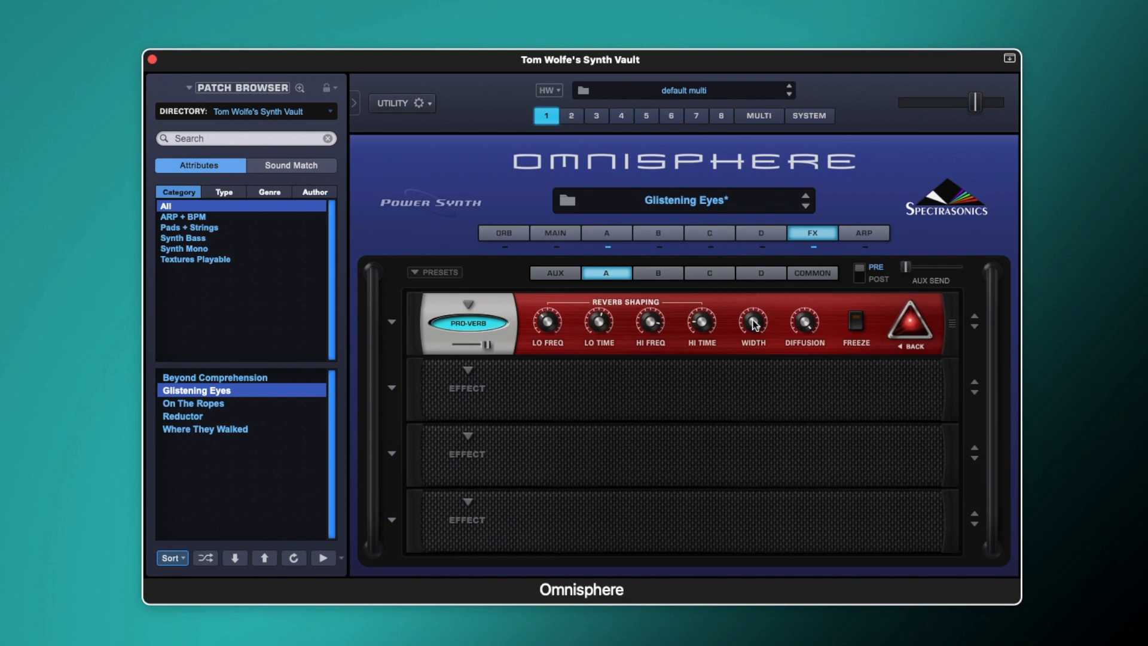
left_click(913, 350)
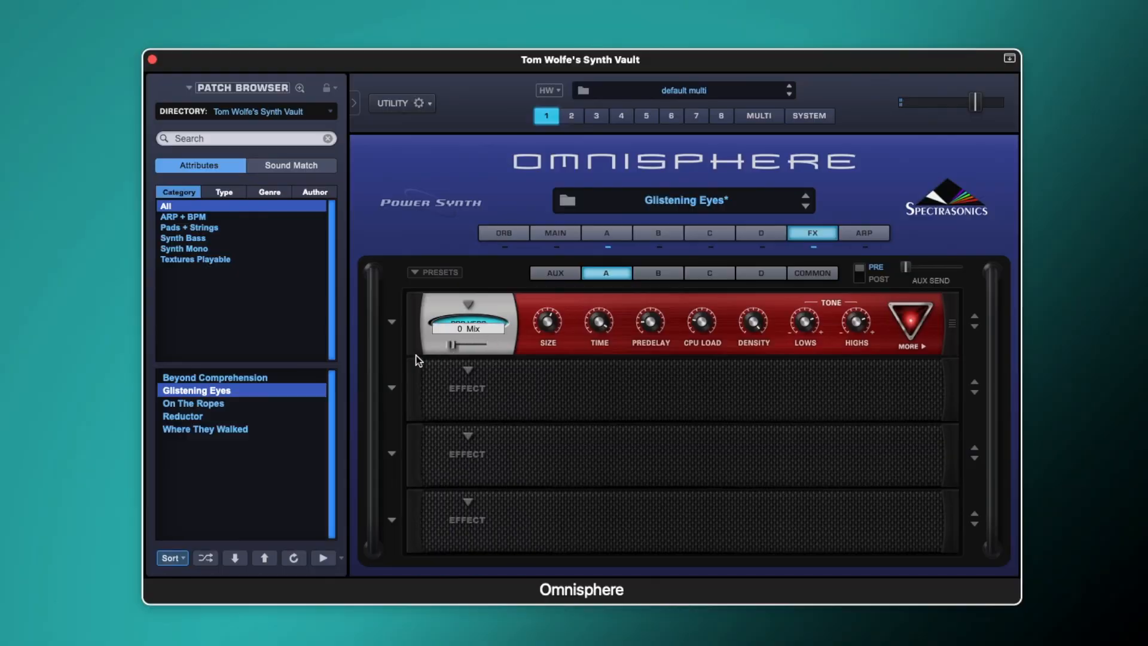
left_click_drag(418, 361, 605, 368)
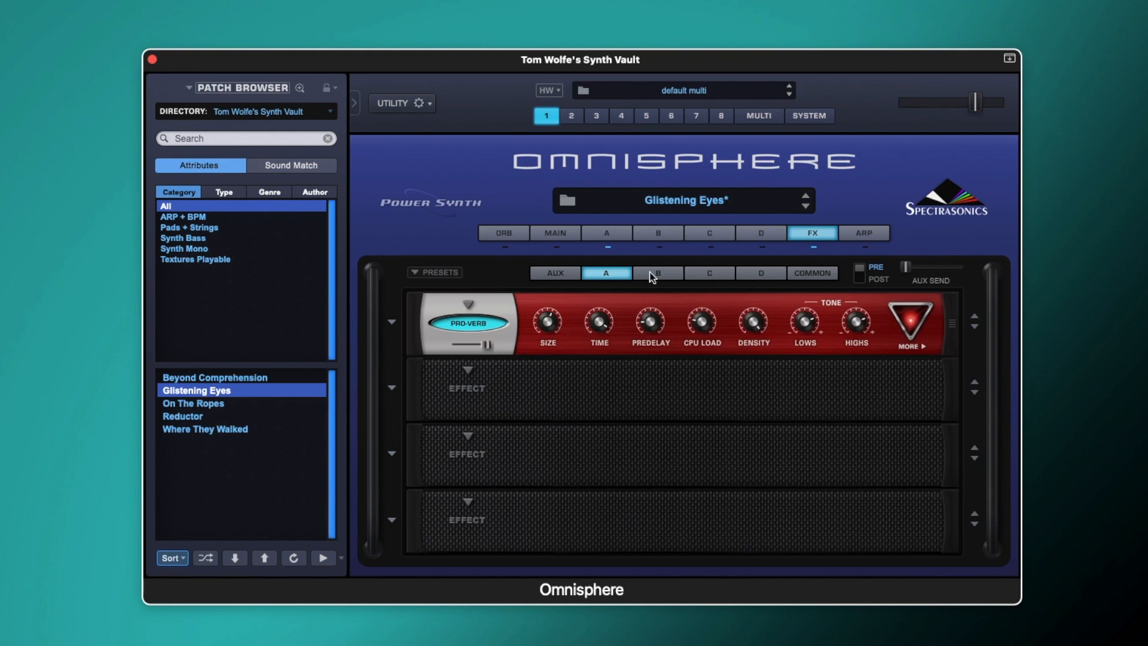
Step: Enable layers B and C, and fade layer C's level down to silence and back up to compare the sound
left_click(656, 245)
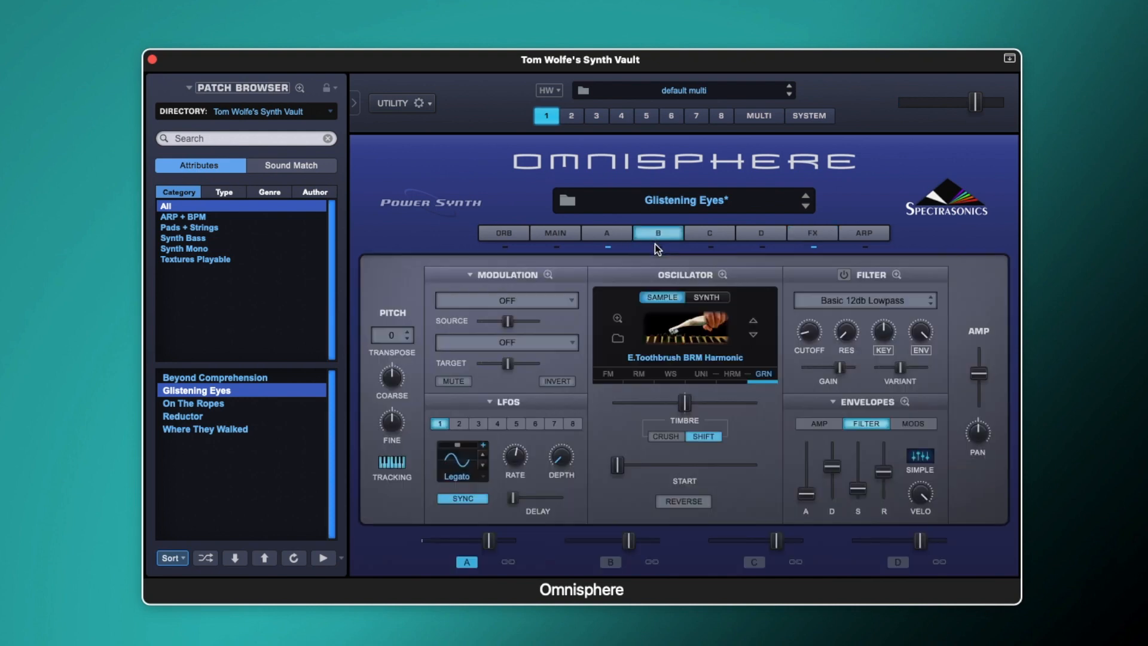
left_click(712, 249)
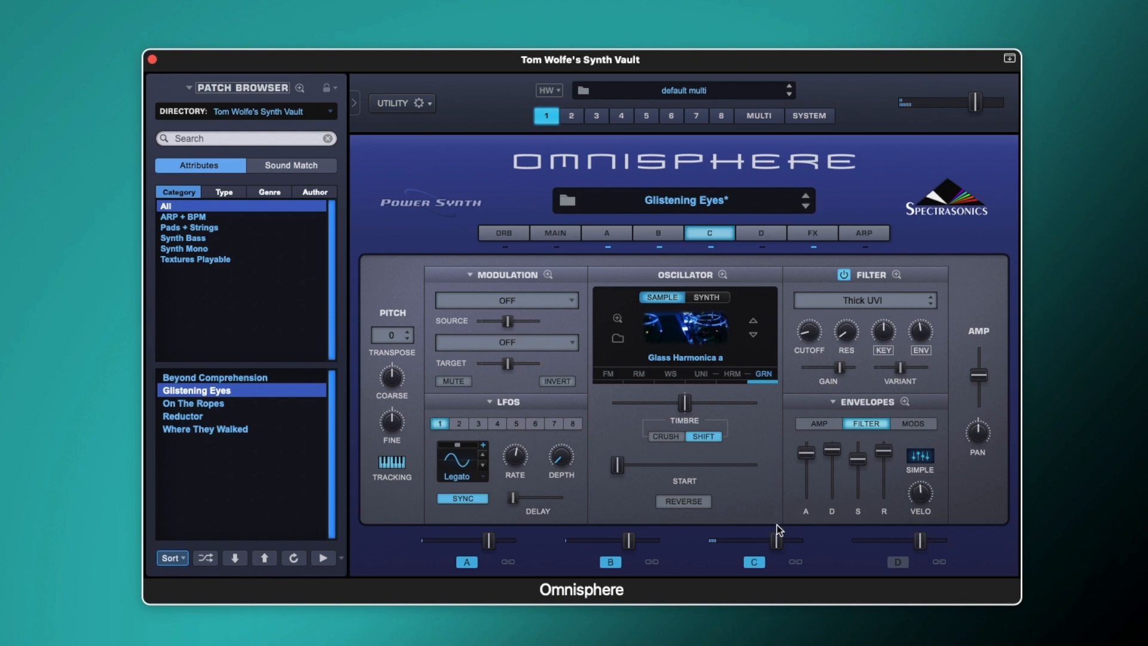
left_click(774, 541)
left_click_drag(758, 540, 698, 541)
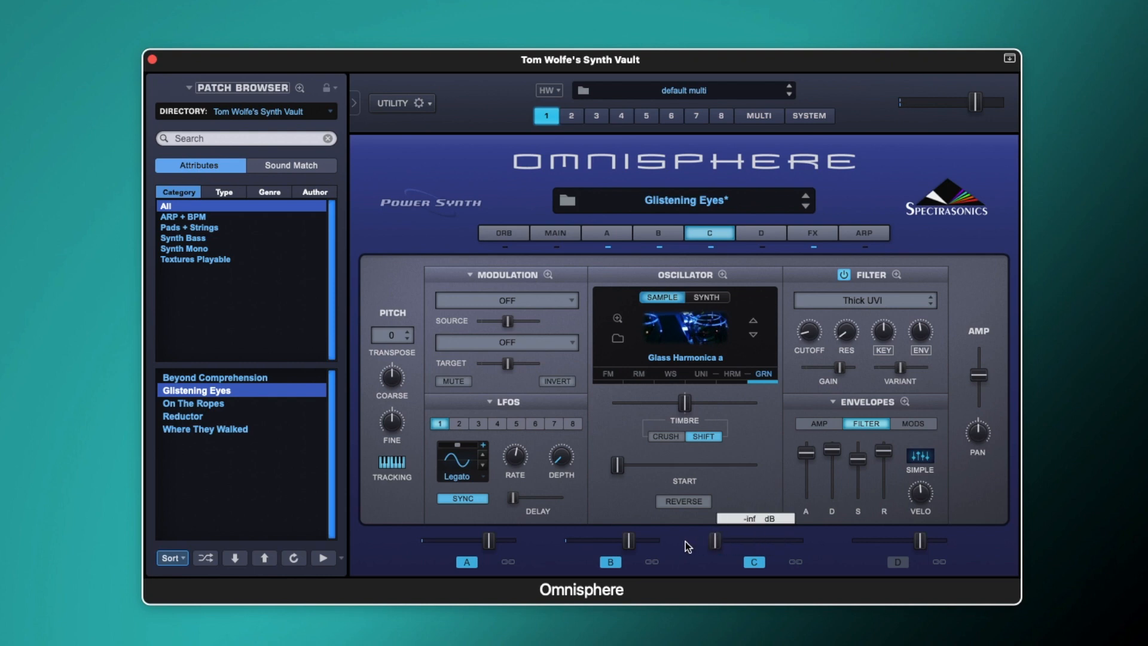
left_click_drag(714, 541, 775, 541)
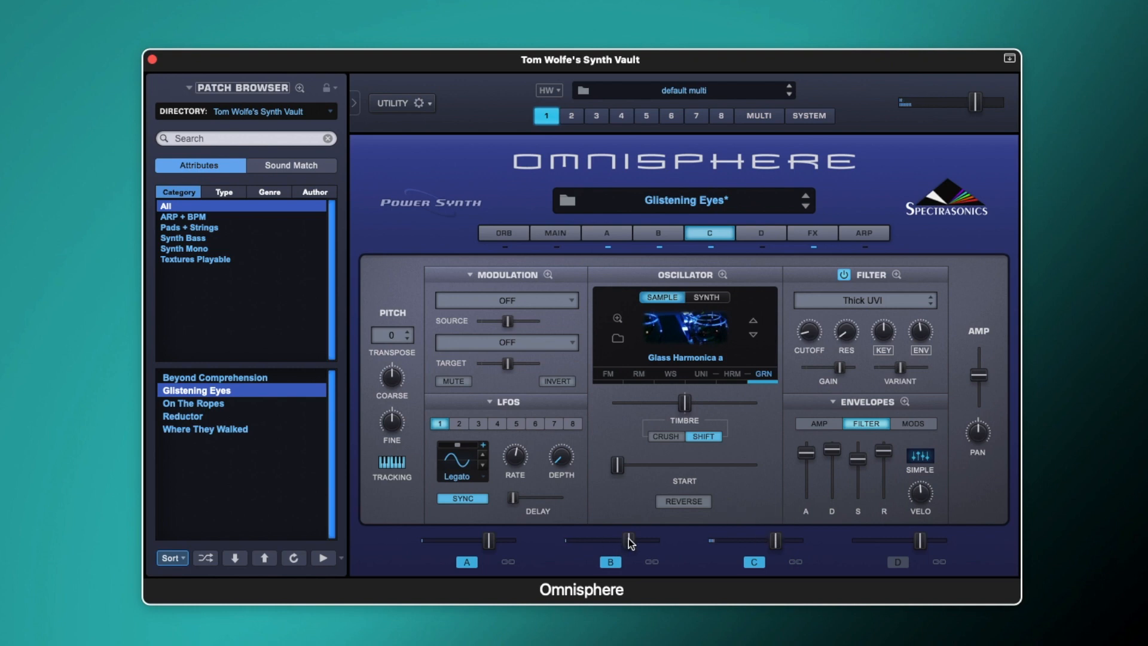
Step: Audition the patch by pulling down and restoring the levels of layer B and layer A in turn
left_click_drag(630, 541, 617, 542)
mouse_move(596, 540)
left_mouse_down()
mouse_move(565, 540)
mouse_move(598, 538)
left_mouse_up()
left_click_drag(489, 540, 441, 540)
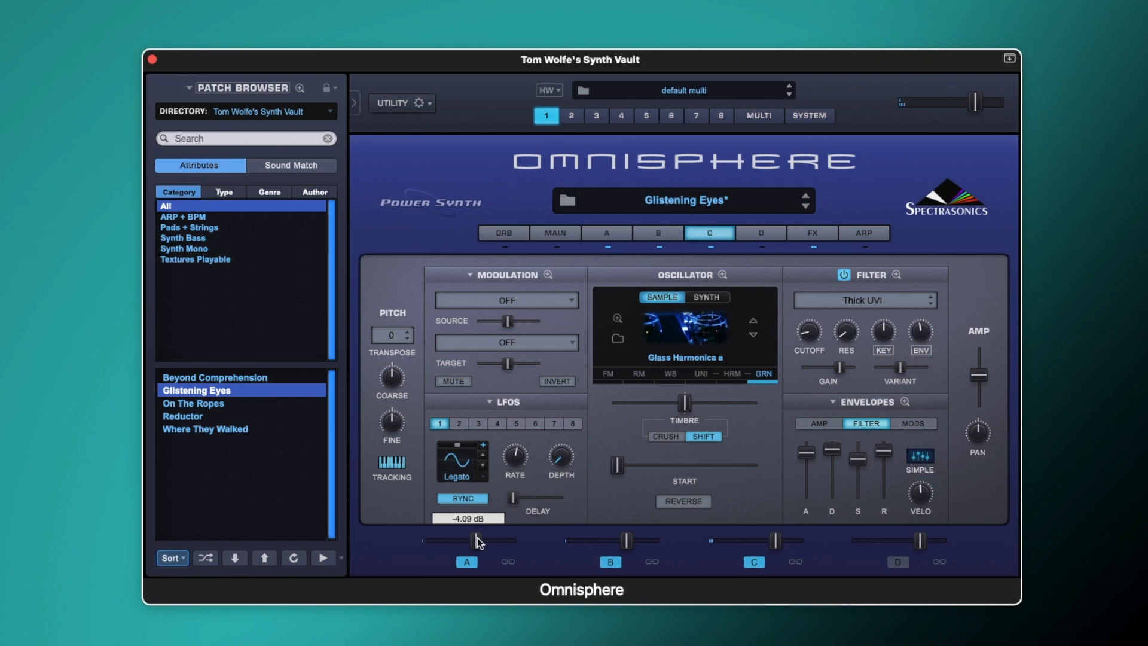
left_click_drag(482, 540, 378, 528)
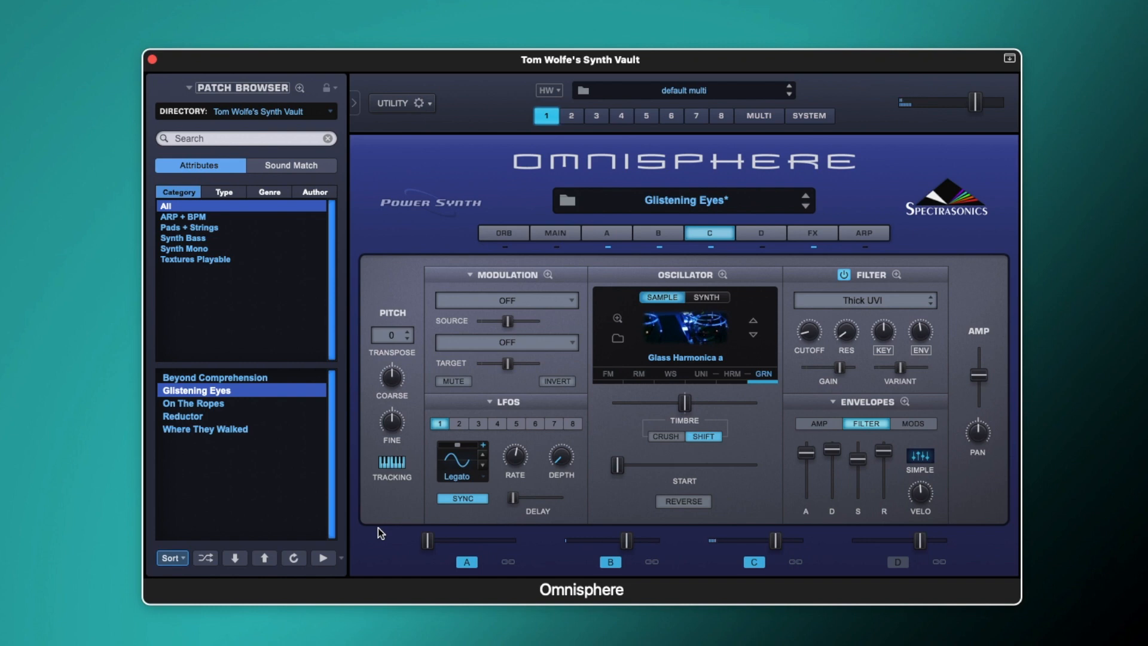
left_click_drag(426, 541, 486, 540)
Step: Turn on the Precision Compressor in the common effects rack, adjust its level and toggle it to compare the sound
left_click(808, 229)
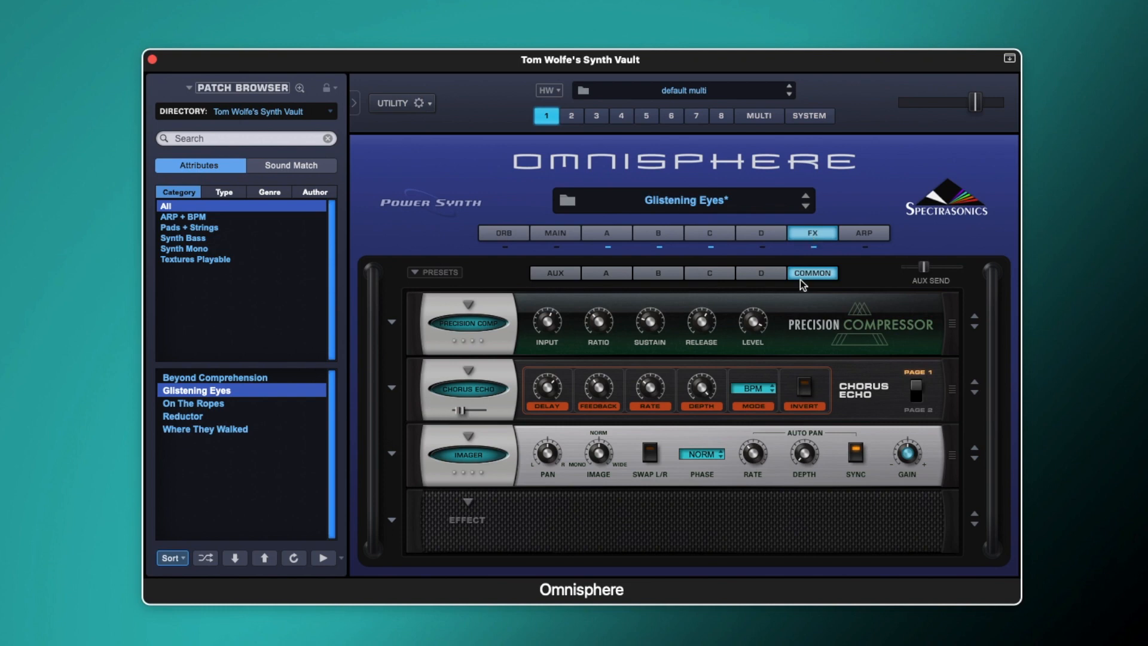
left_click(488, 324)
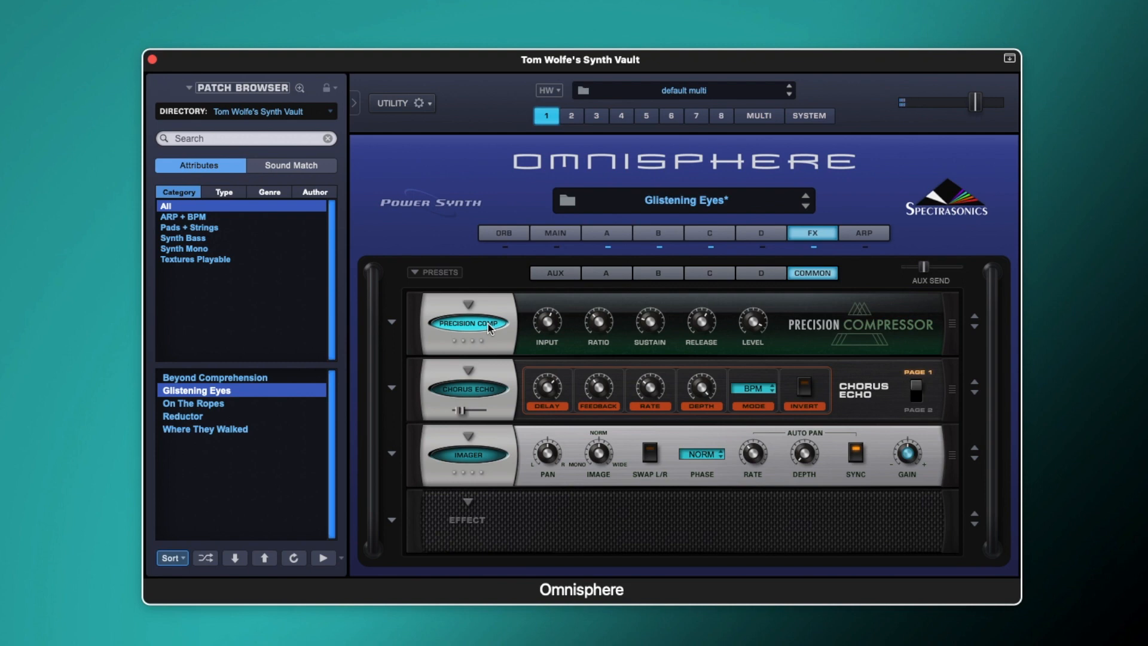
left_click_drag(747, 329, 733, 344)
left_click(494, 326)
left_click(494, 326)
Step: Turn on the Chorus Echo in the common rack and check its mix, feedback, rate and depth
left_click(498, 389)
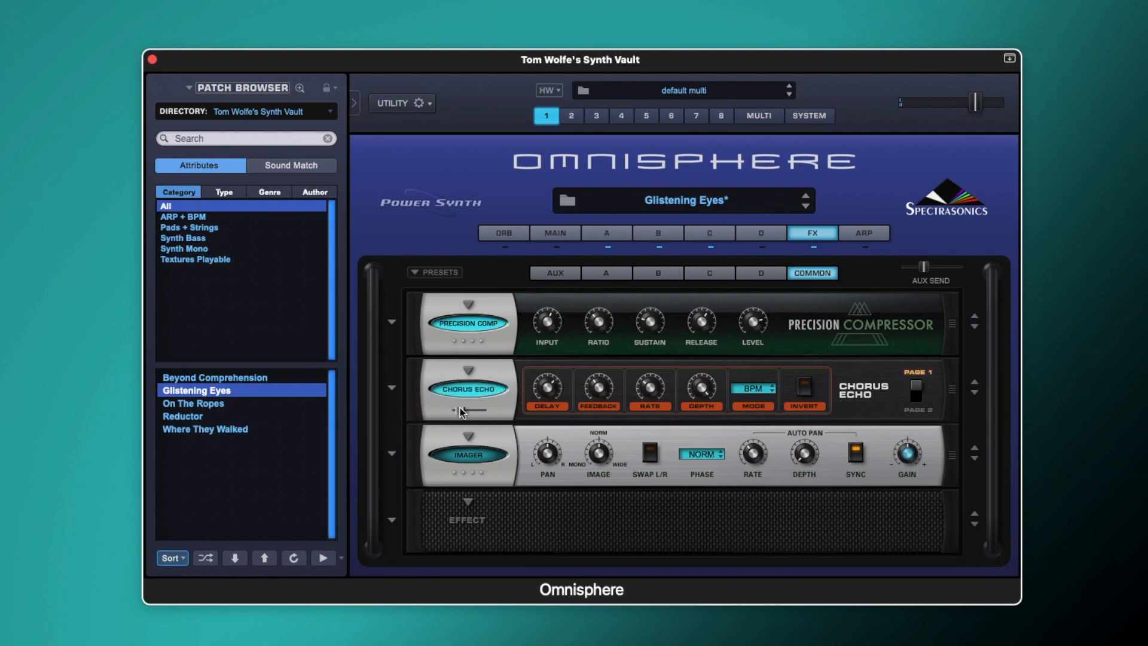
mouse_move(460, 413)
left_click_drag(460, 414, 461, 411)
mouse_move(598, 391)
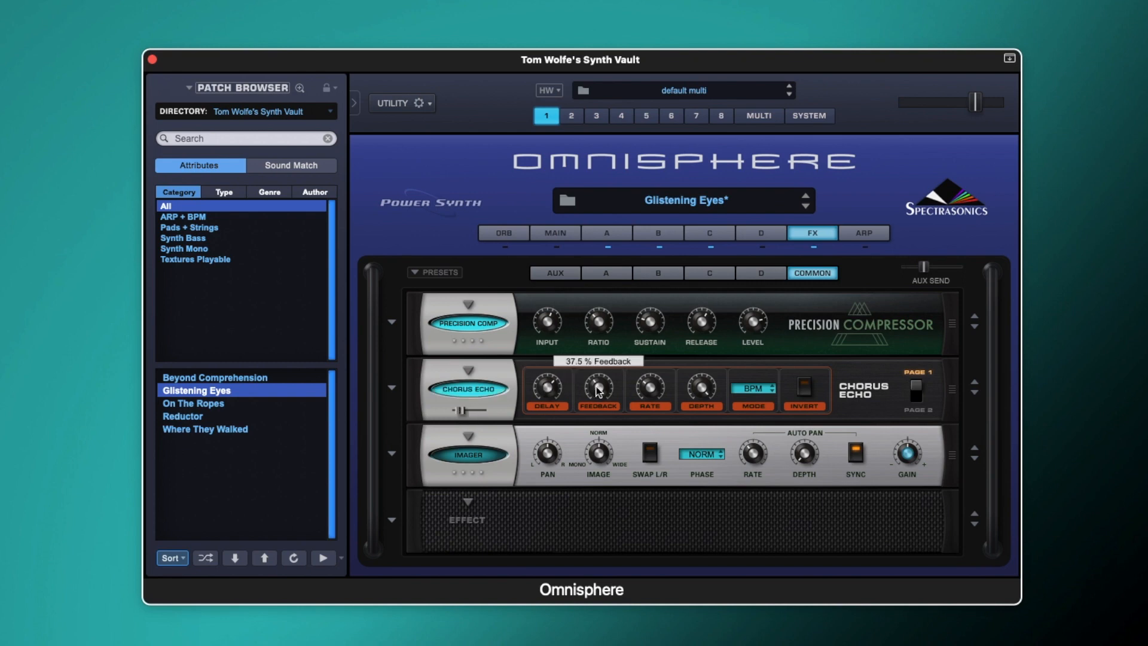
mouse_move(653, 392)
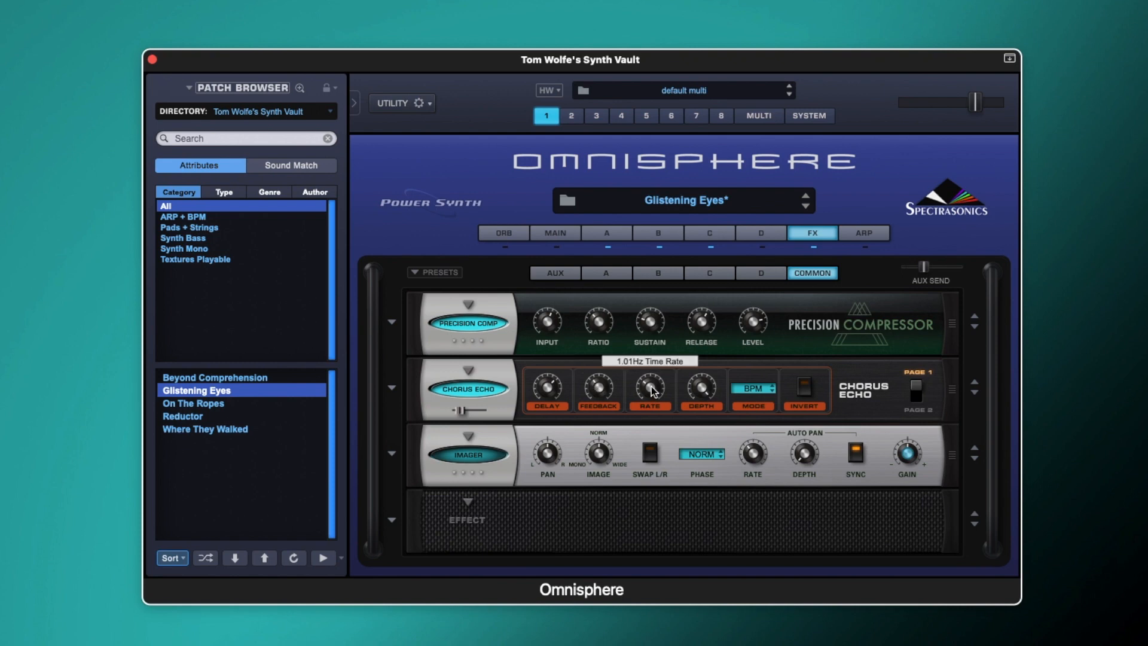
mouse_move(701, 395)
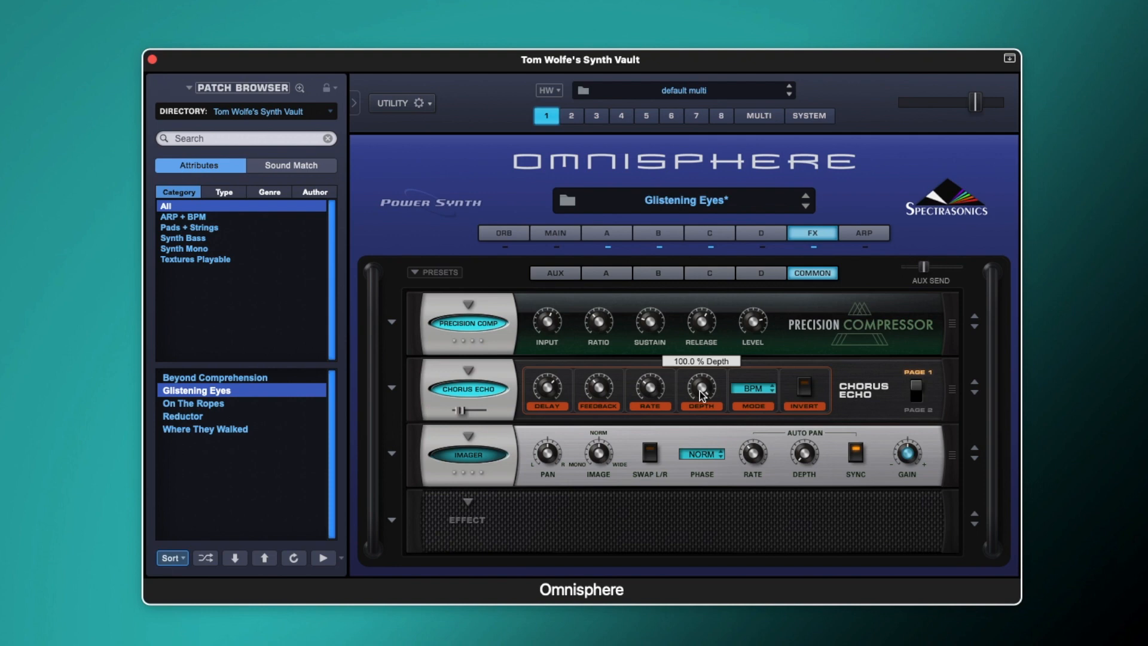
left_click(806, 388)
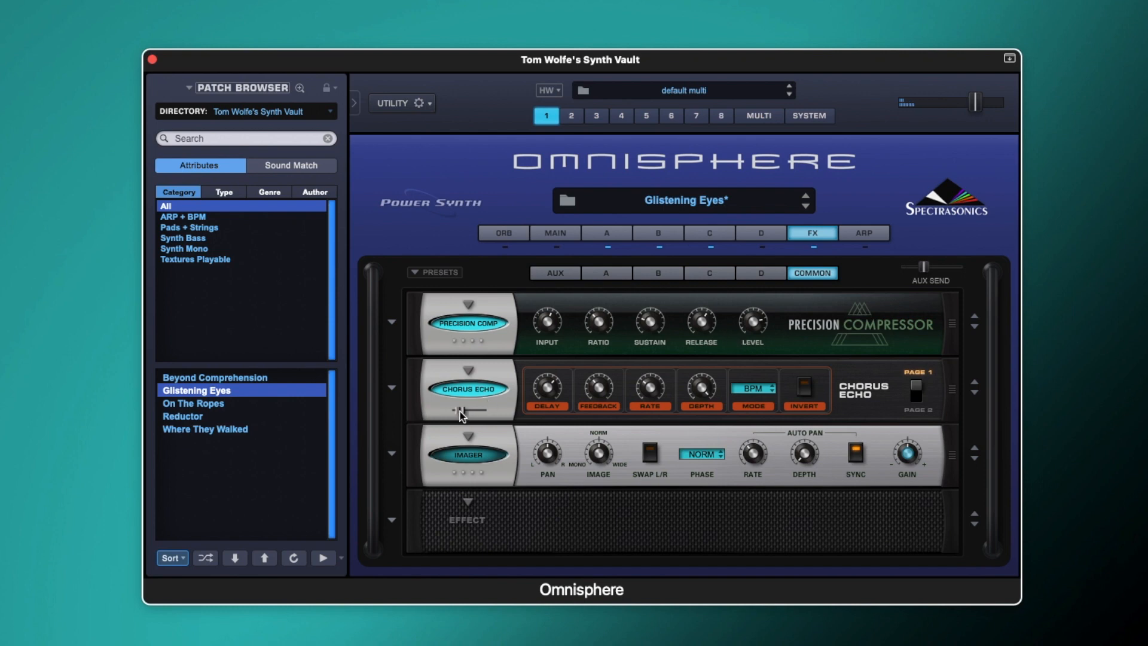
mouse_move(461, 411)
left_mouse_down()
mouse_move(447, 415)
mouse_move(461, 413)
left_mouse_up()
Step: Raise the return level of the aux effects rack to maximum
left_click(539, 273)
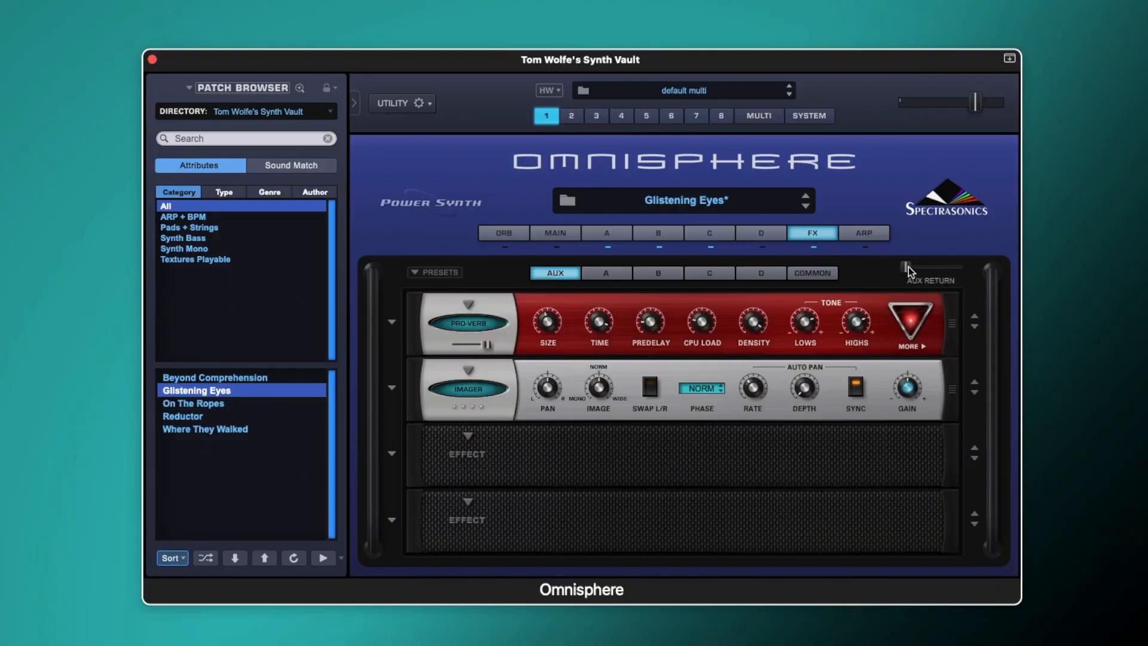
left_click_drag(908, 267, 957, 267)
Step: Check the aux send level of the common rack and of the effects racks for layers C, B and A
left_click(803, 272)
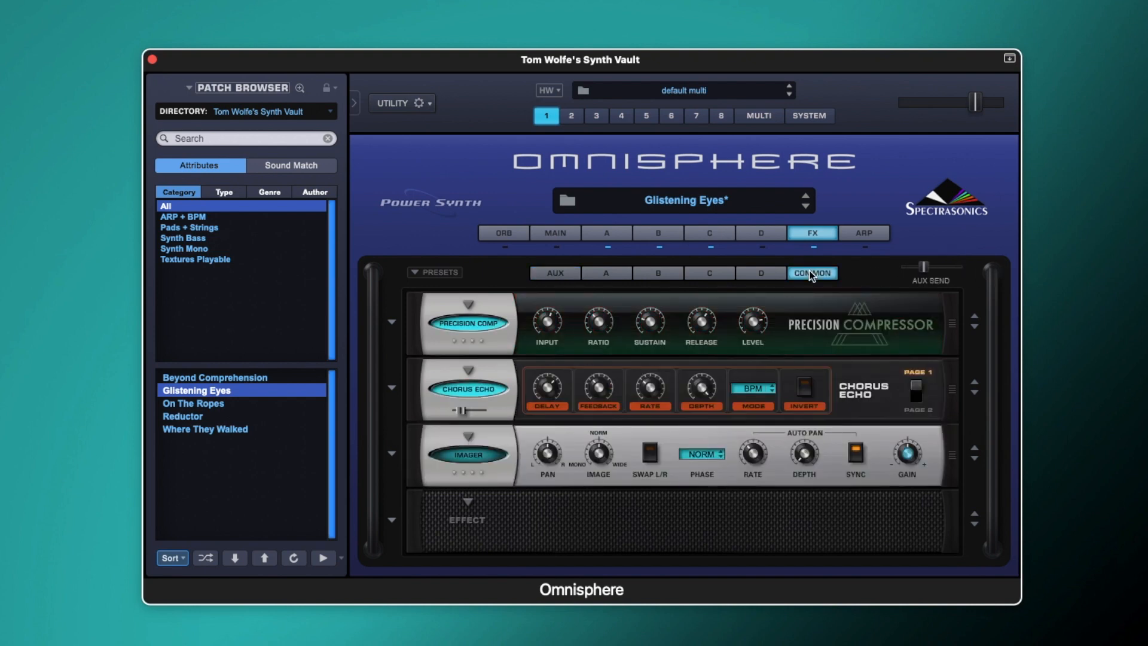
left_click(925, 268)
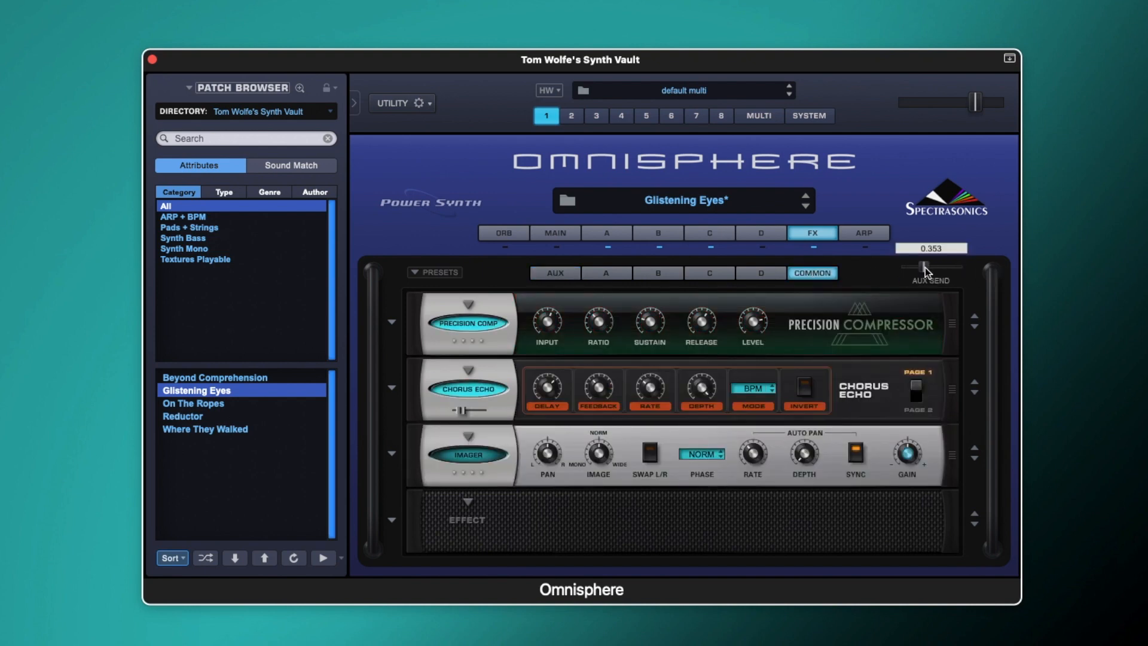
left_click(710, 273)
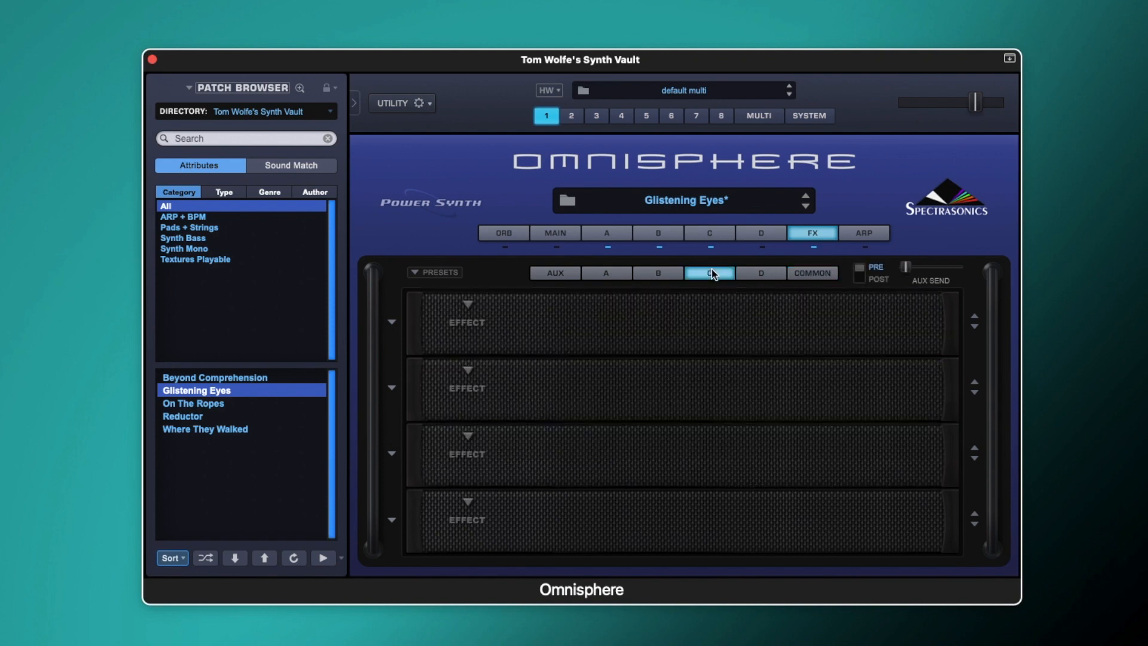
left_click(657, 269)
left_click(621, 272)
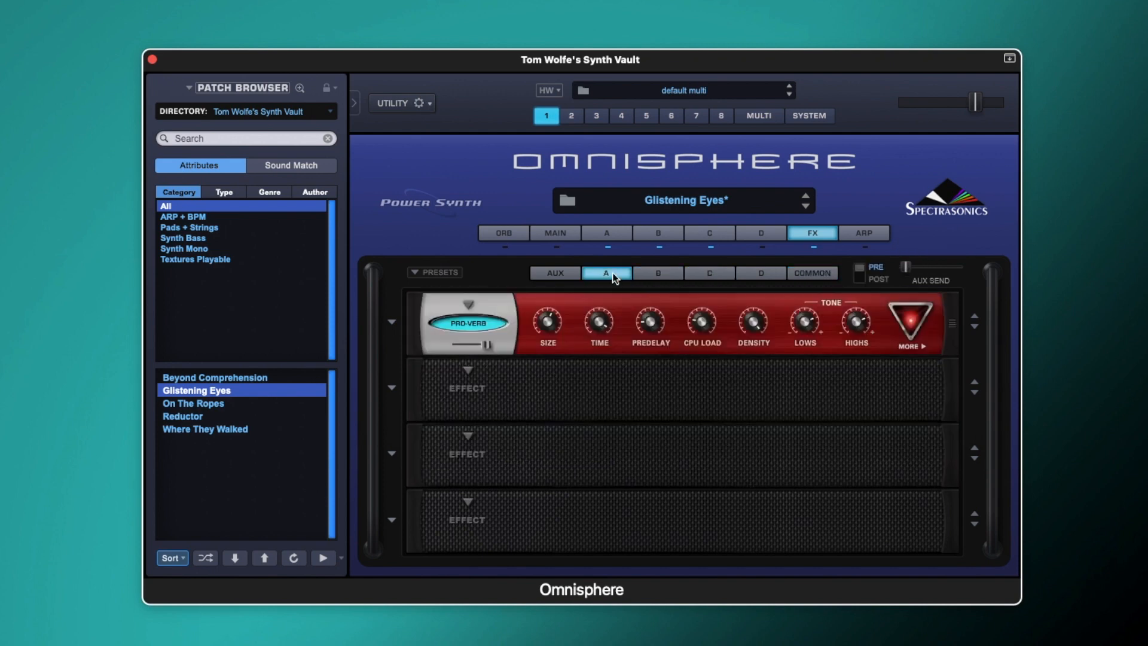
Step: Turn on the aux rack's Pro-Verb and check its time, predelay, density, width and diffusion
left_click(558, 272)
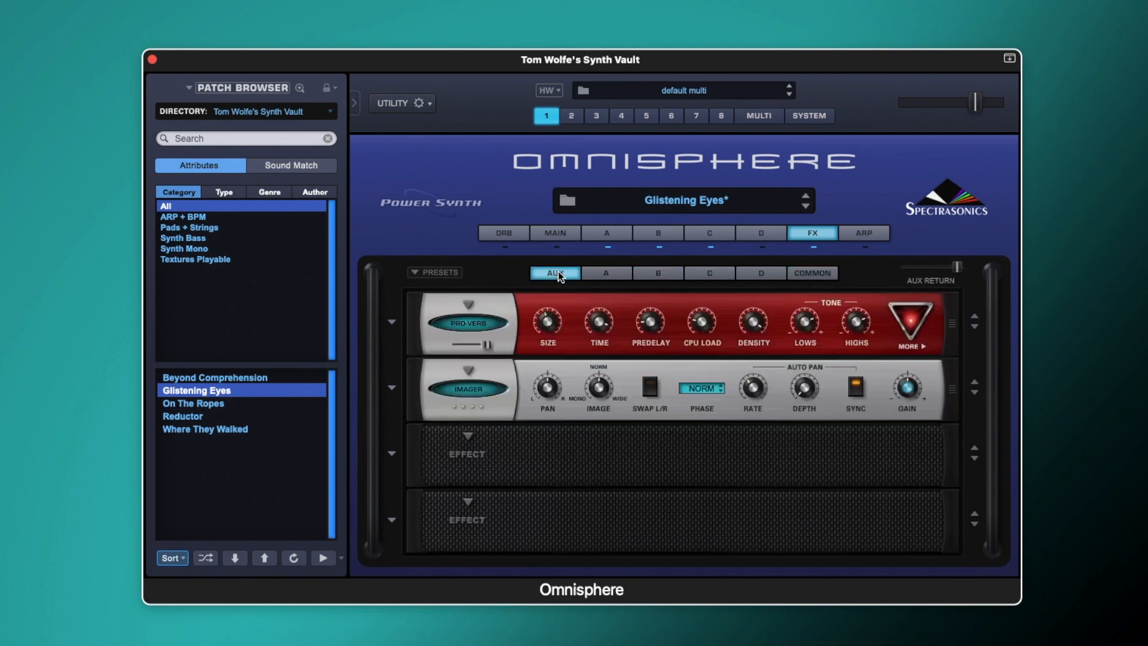
left_click(475, 323)
mouse_move(598, 328)
mouse_move(648, 323)
mouse_move(752, 324)
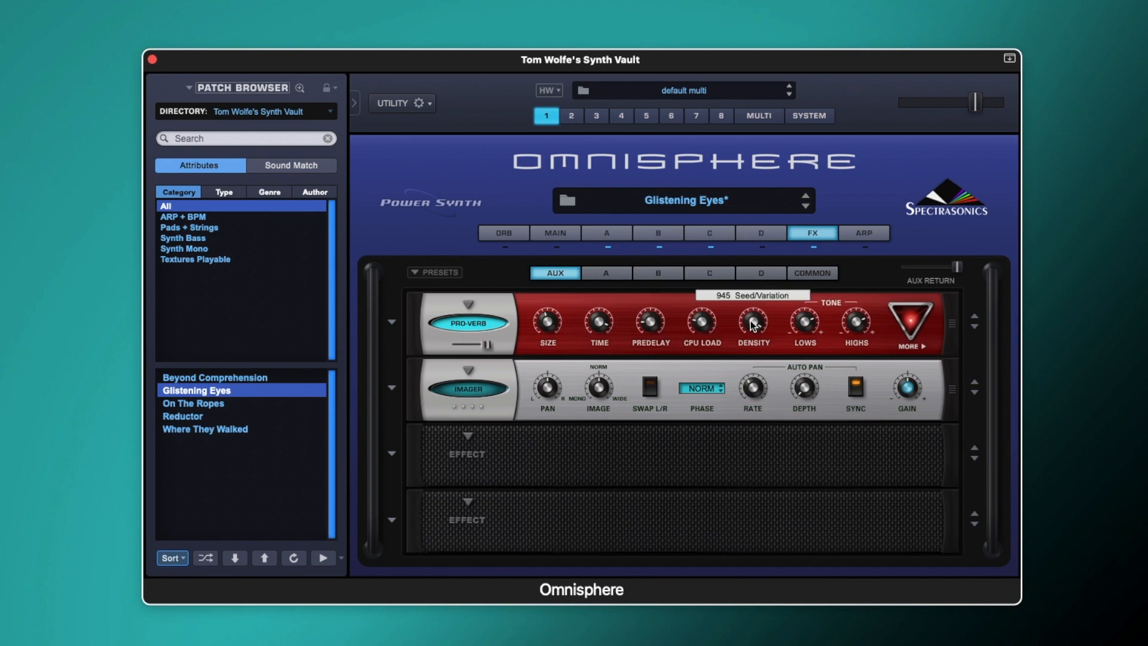
left_click(899, 344)
mouse_move(803, 323)
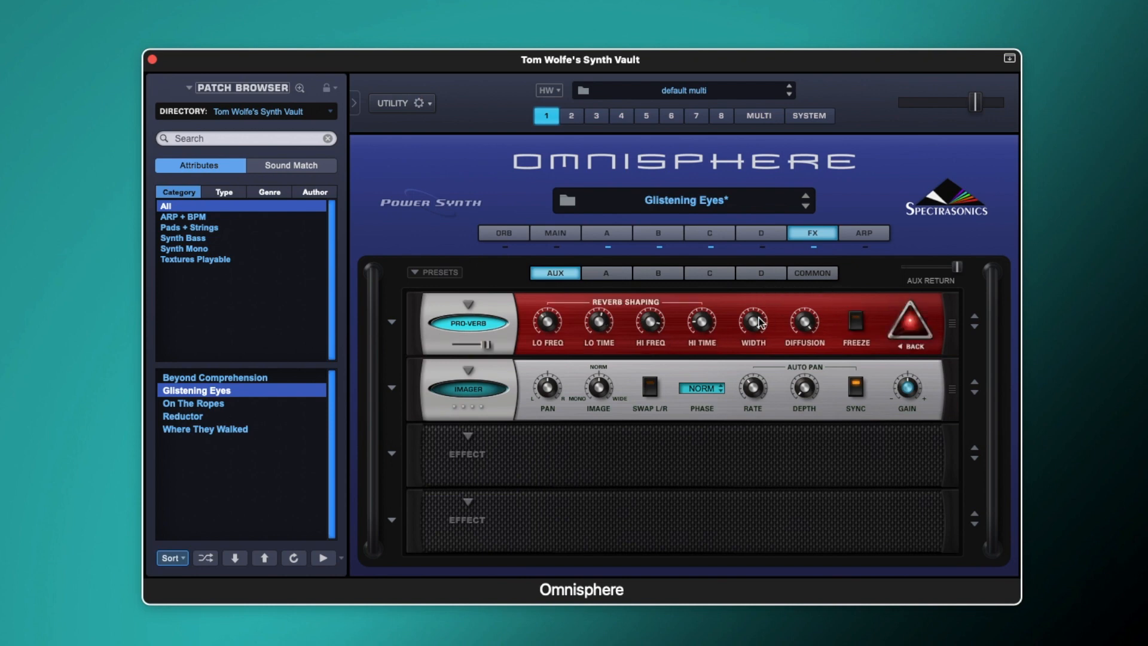
left_click(909, 335)
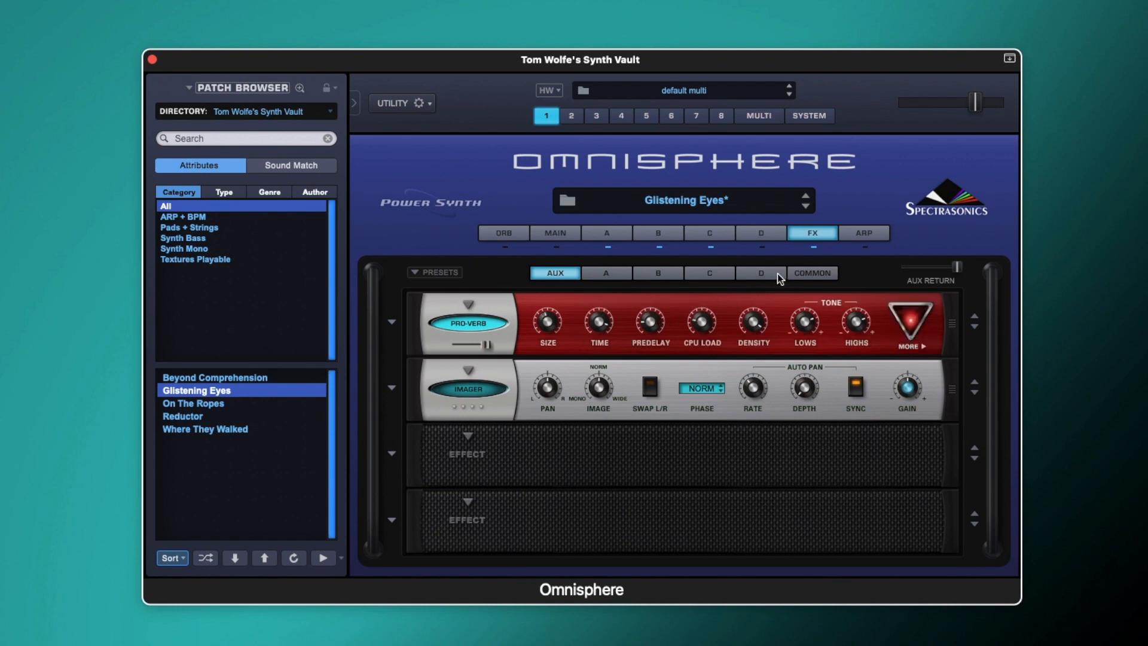
Step: Review the signal path from layer A's oscillator page through the layer A, common and aux effects racks
left_click(670, 235)
left_click(612, 236)
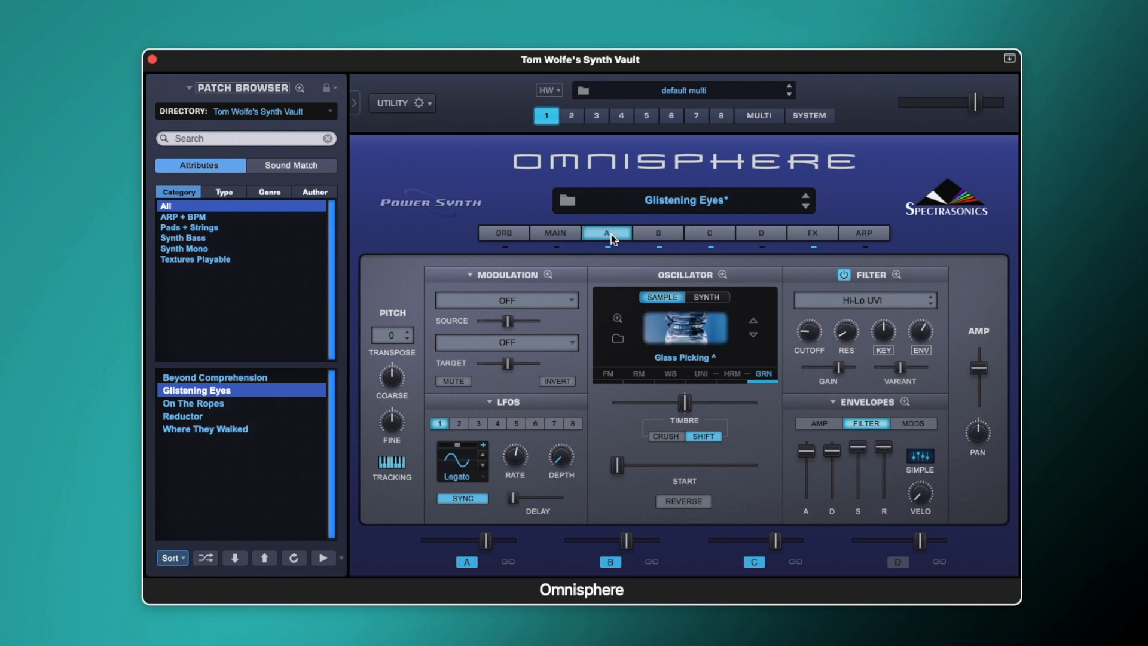
left_click(821, 236)
left_click(615, 271)
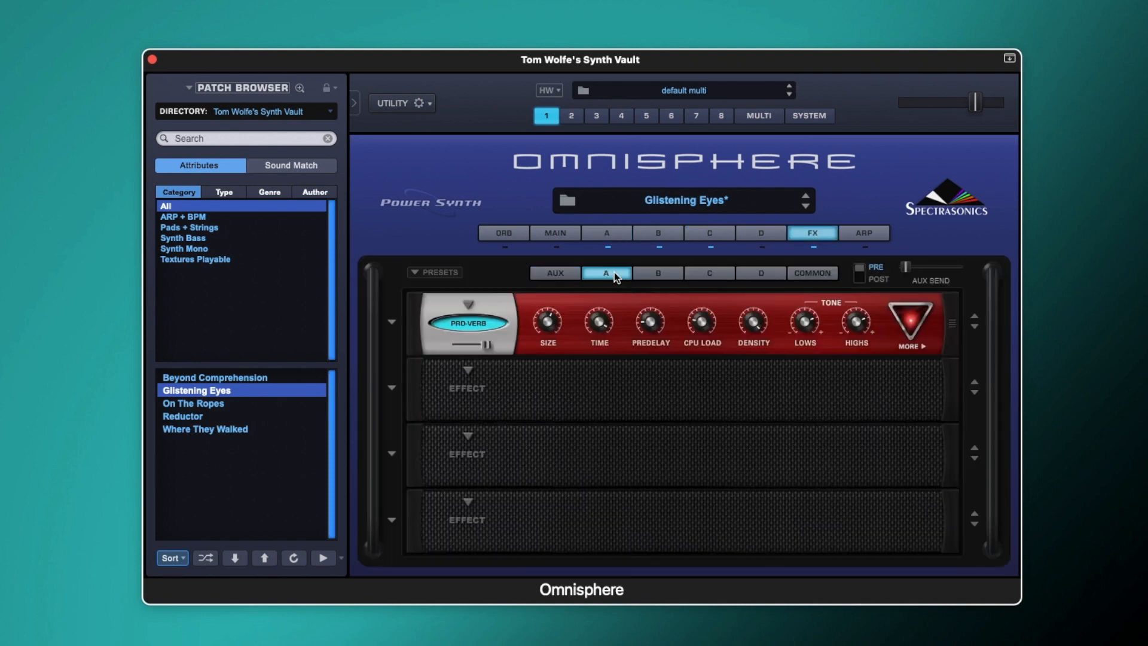
left_click(566, 271)
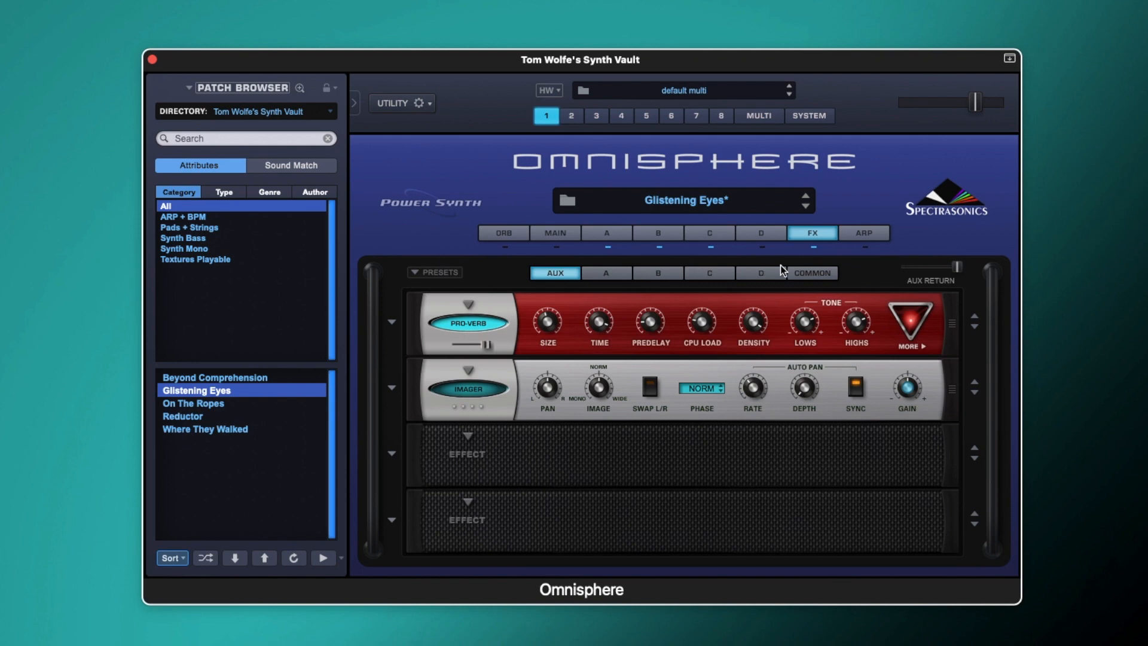
left_click(801, 274)
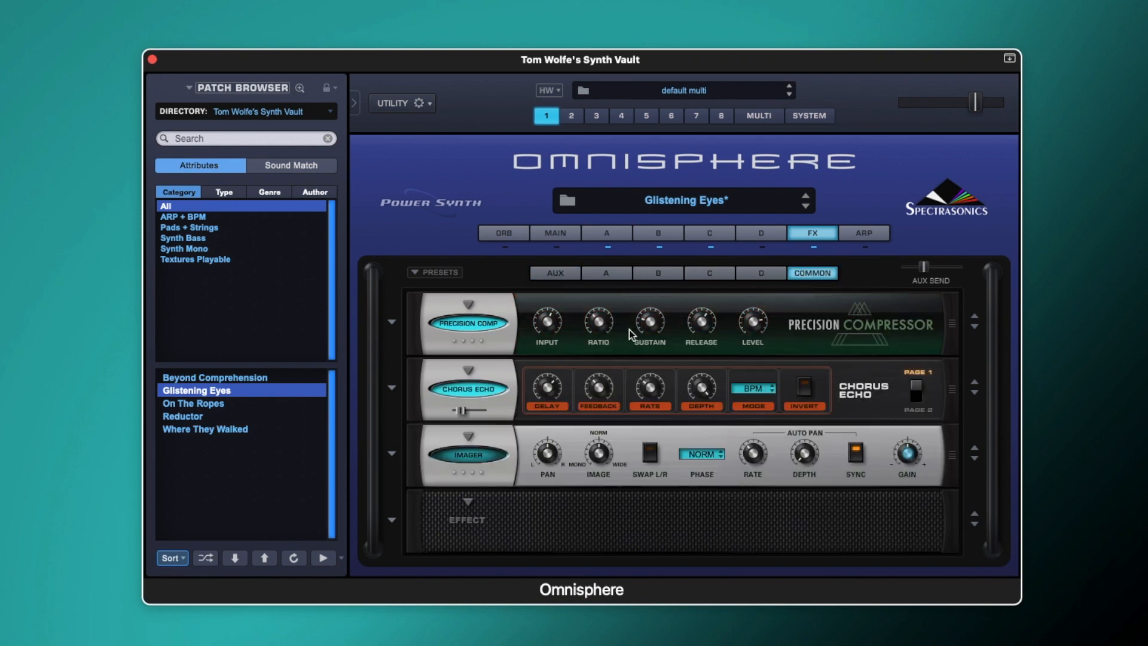
left_click(568, 275)
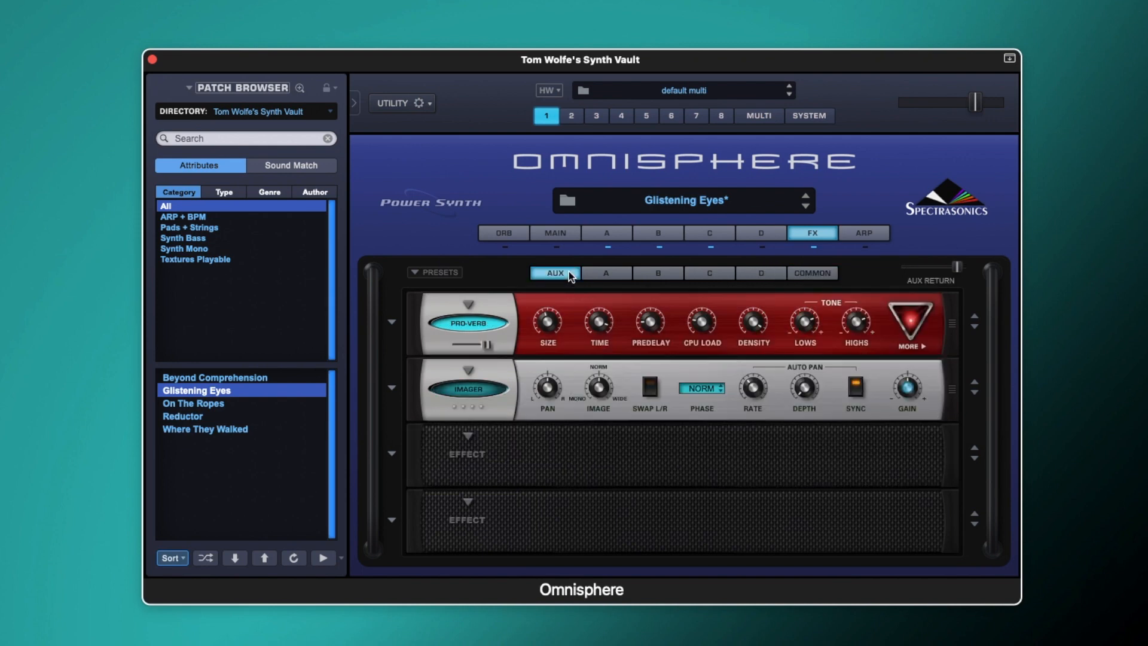